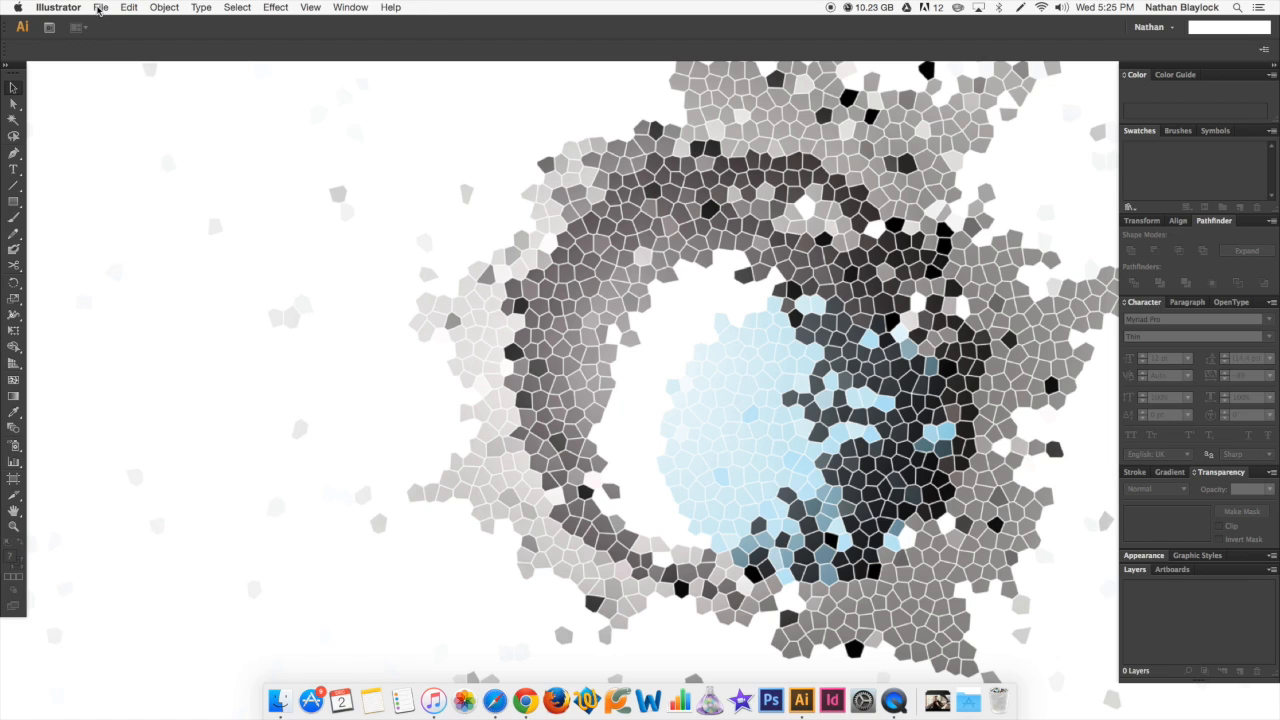
Create a new document named Test at Letter size (8.5 × 11 in)
click(100, 9)
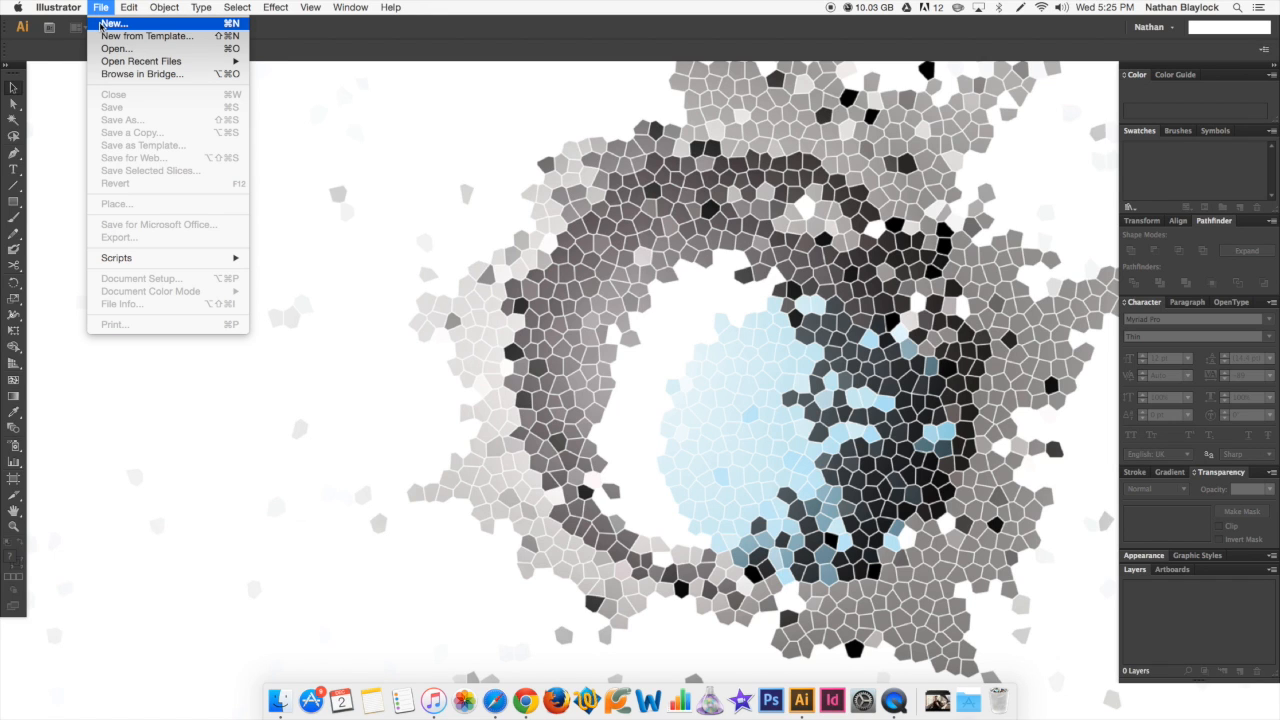
click(108, 23)
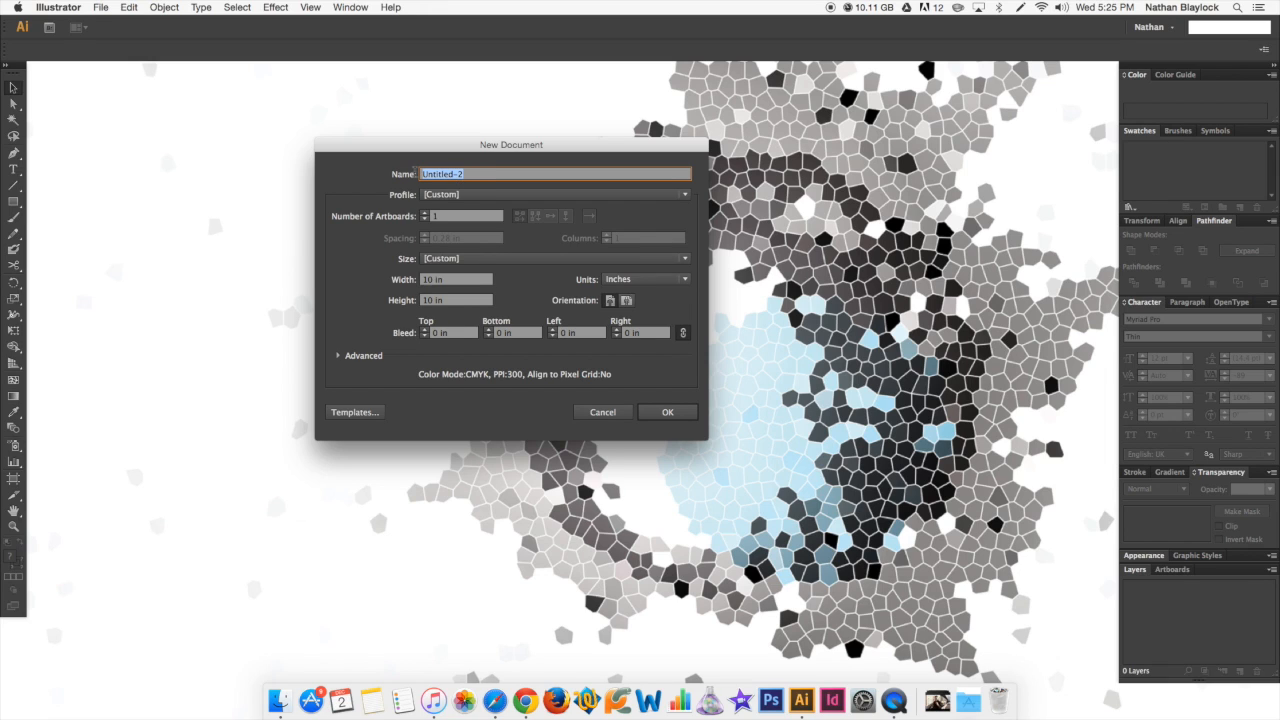
text(Test)
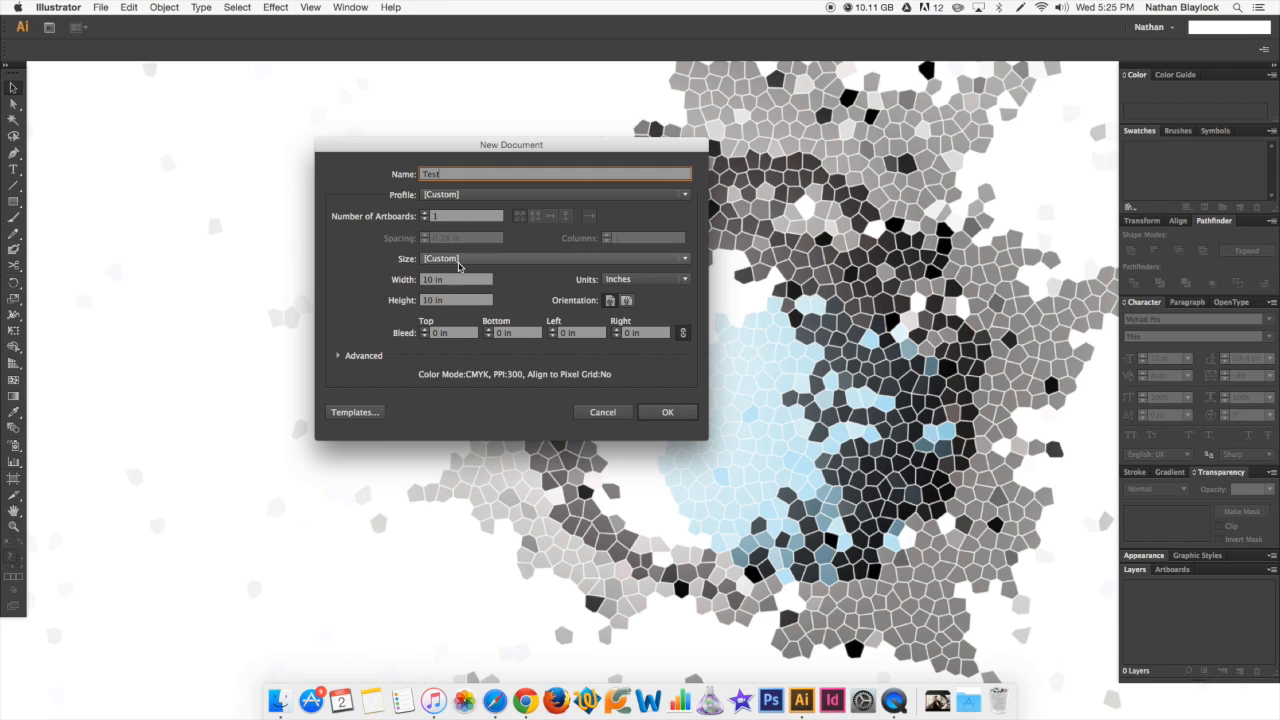
click(455, 280)
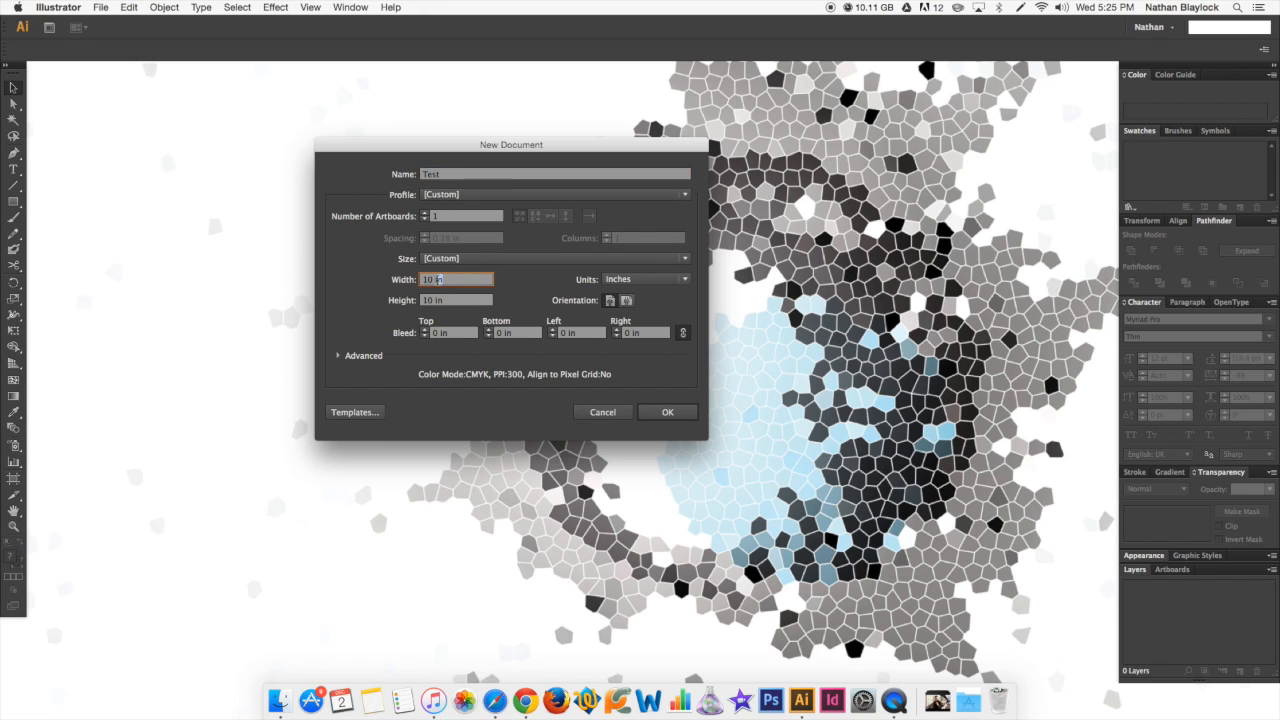
click(442, 302)
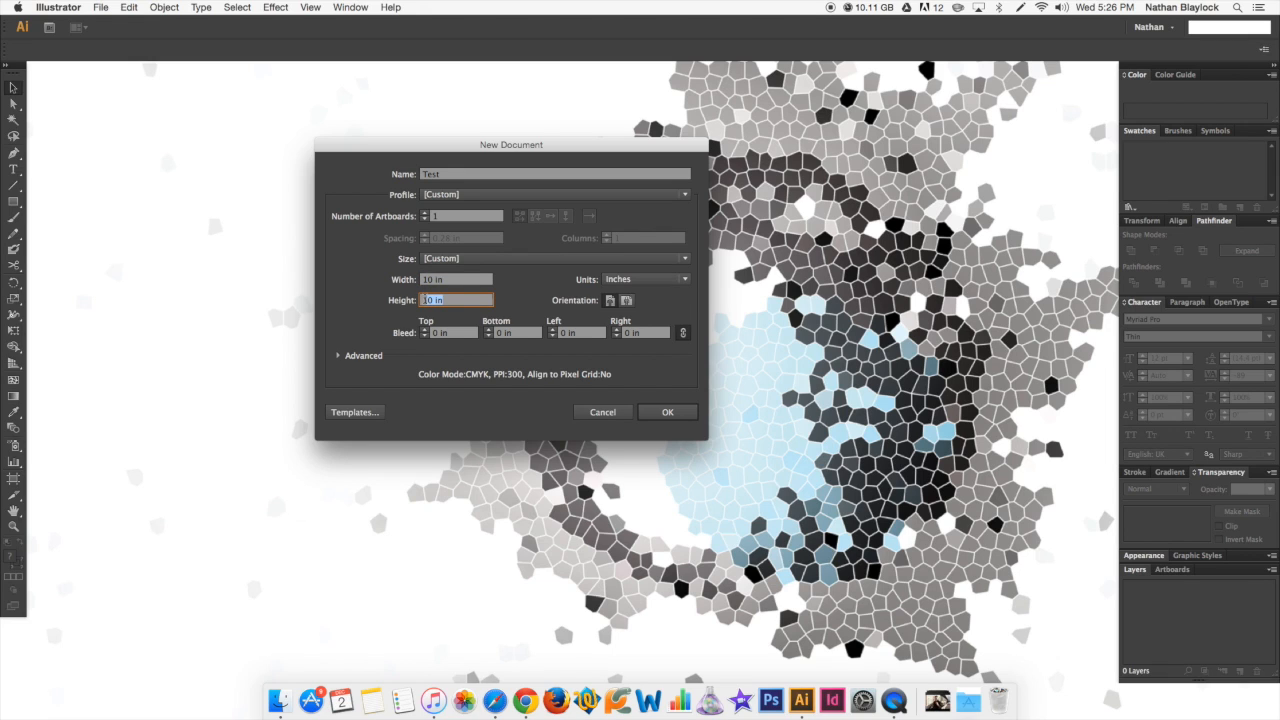
click(478, 258)
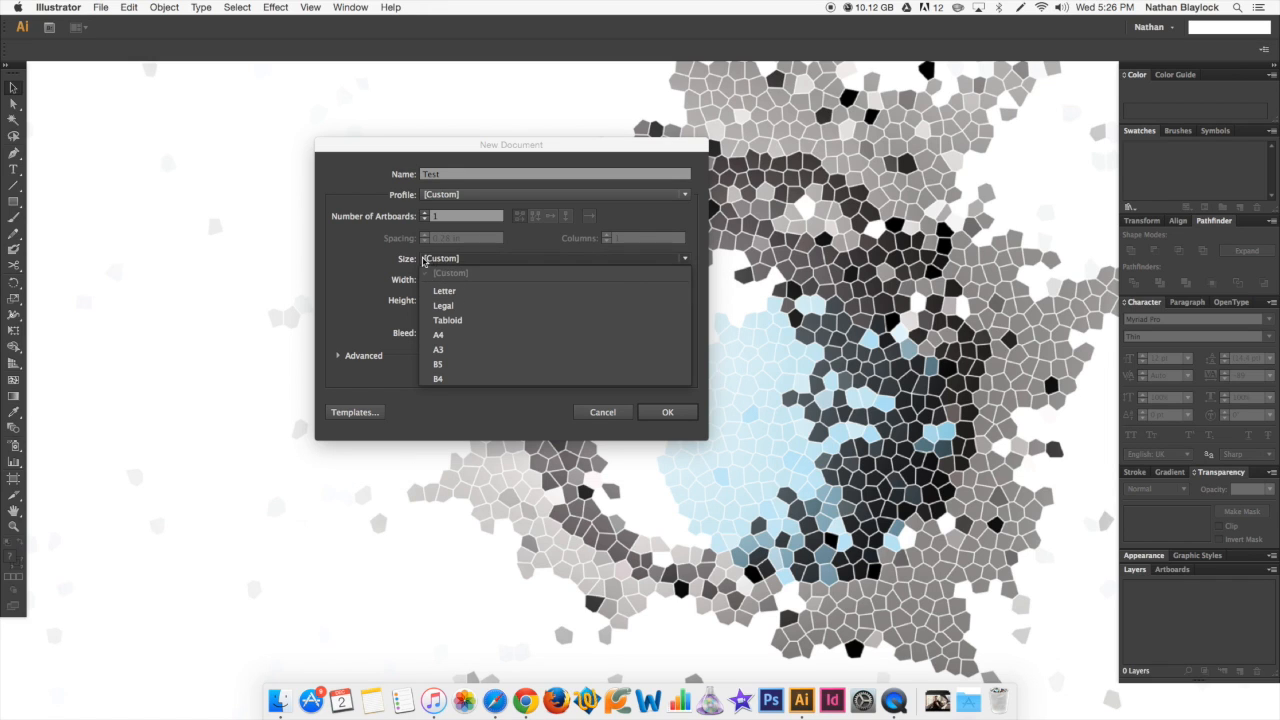
click(444, 291)
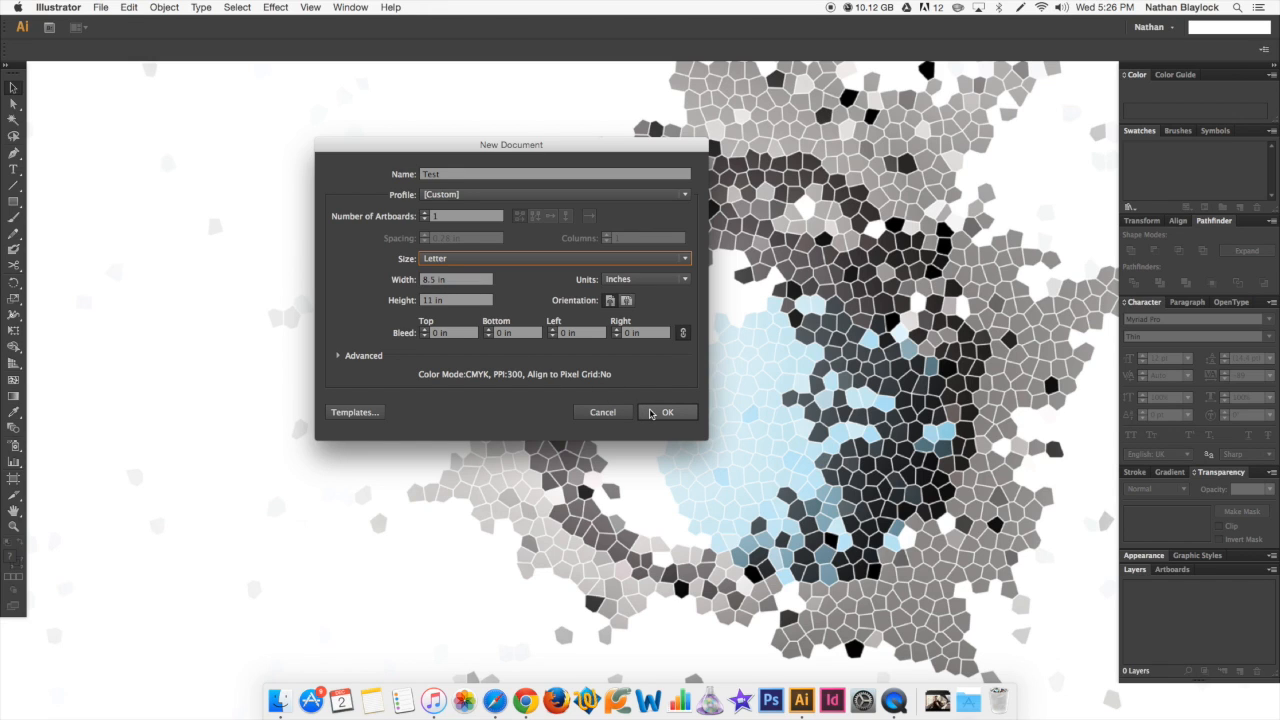
click(651, 413)
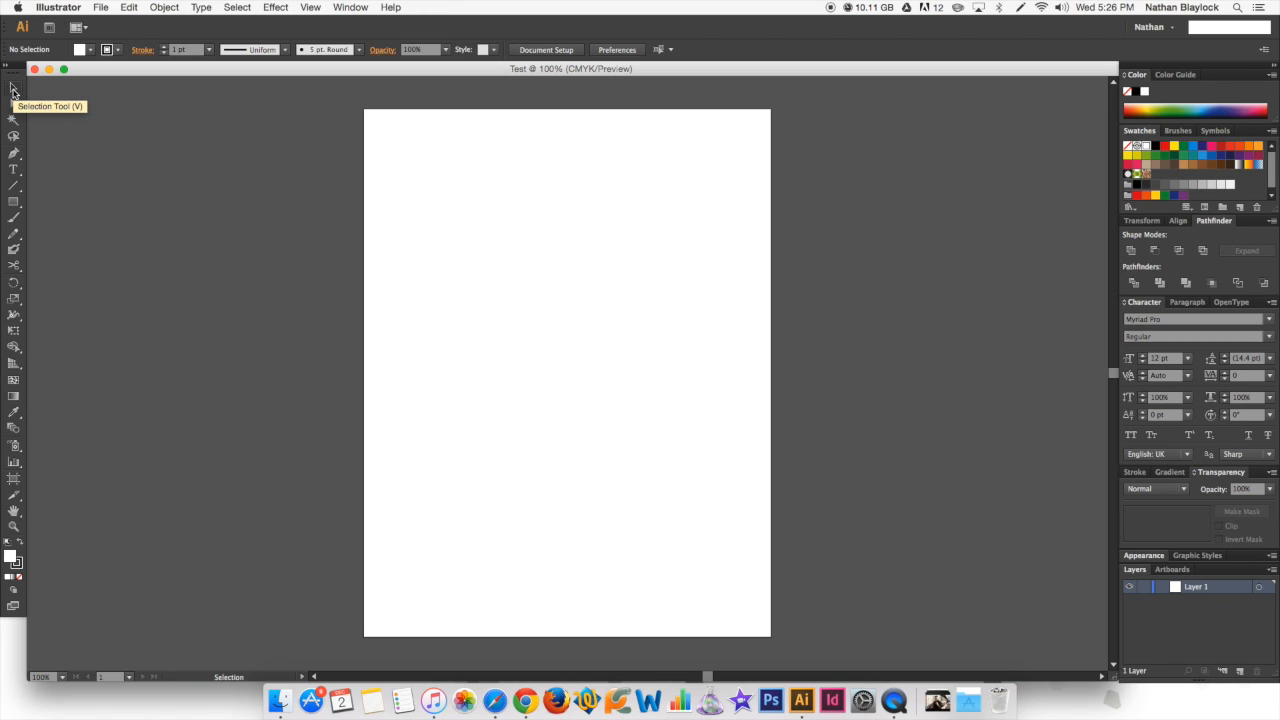
Reset to default white fill and black stroke and ready the Rectangle tool
click(14, 105)
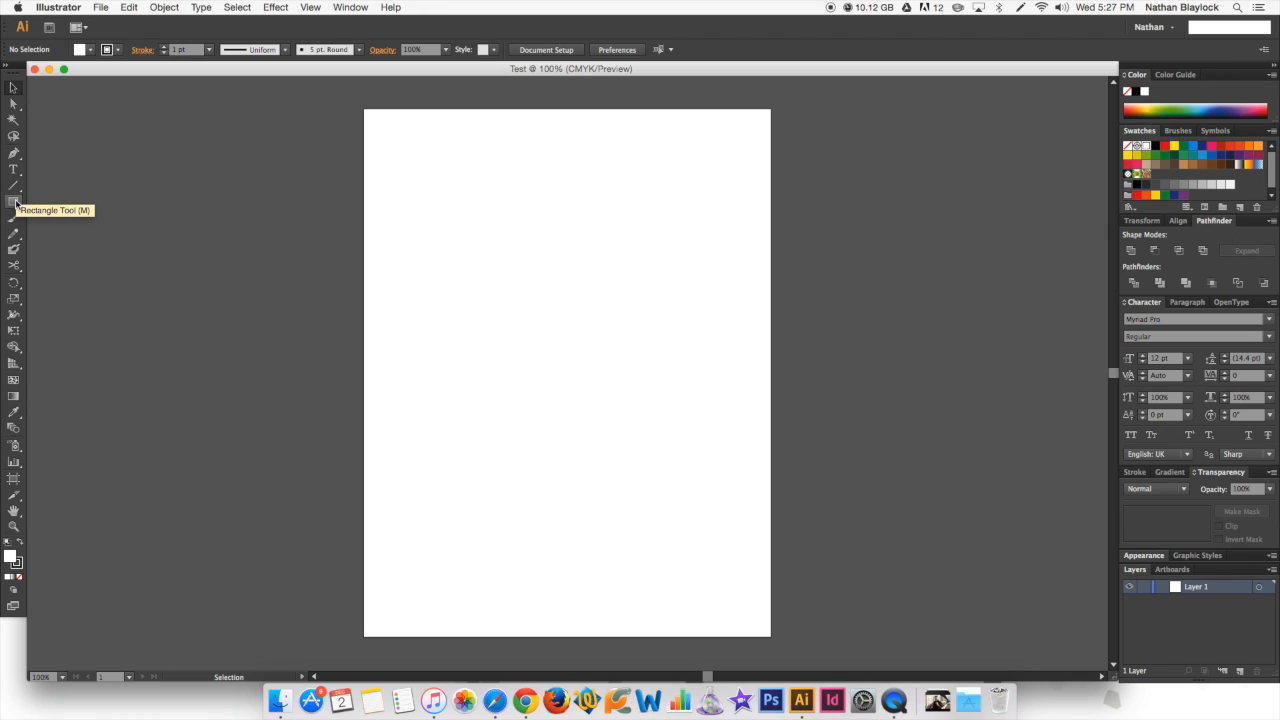
click(17, 204)
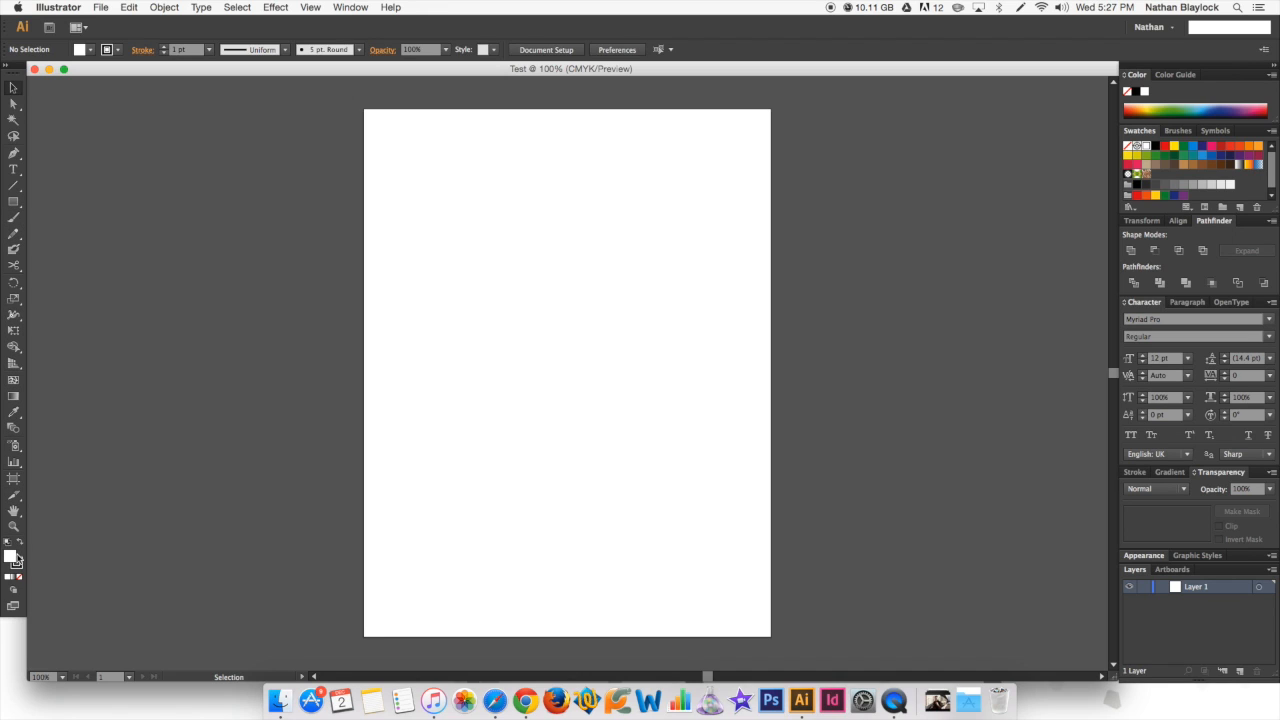
click(10, 548)
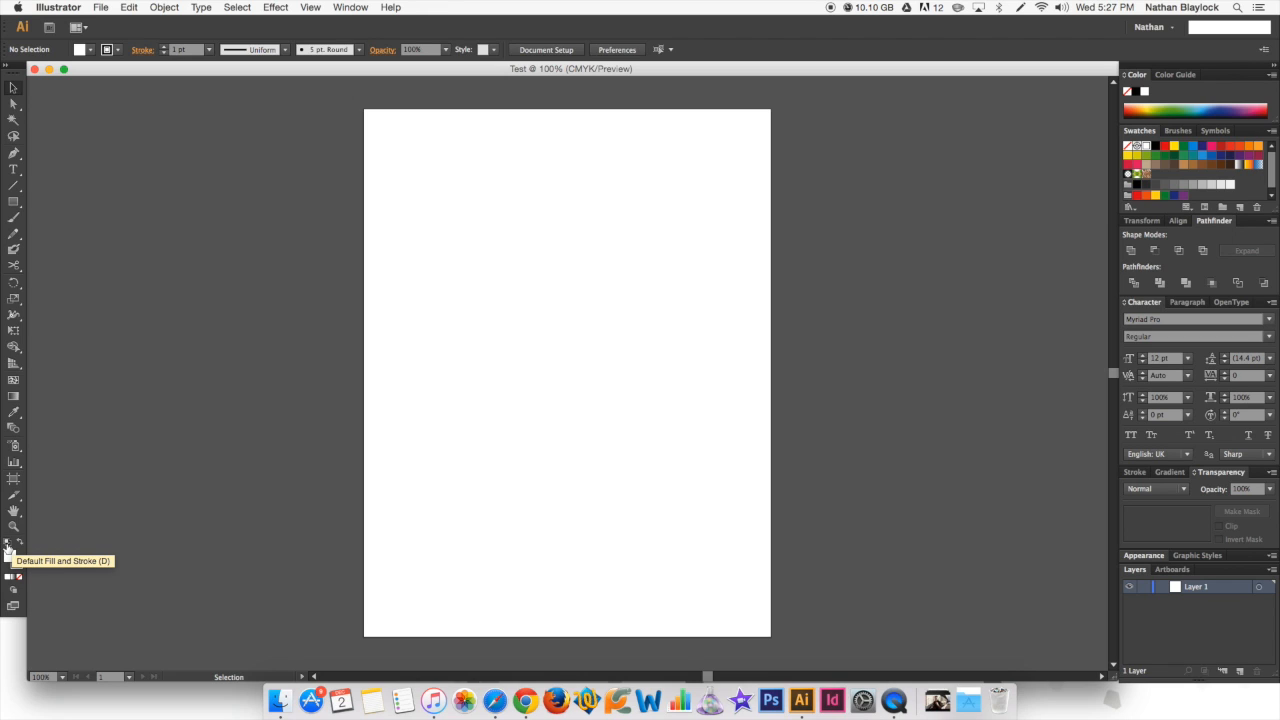
click(8, 548)
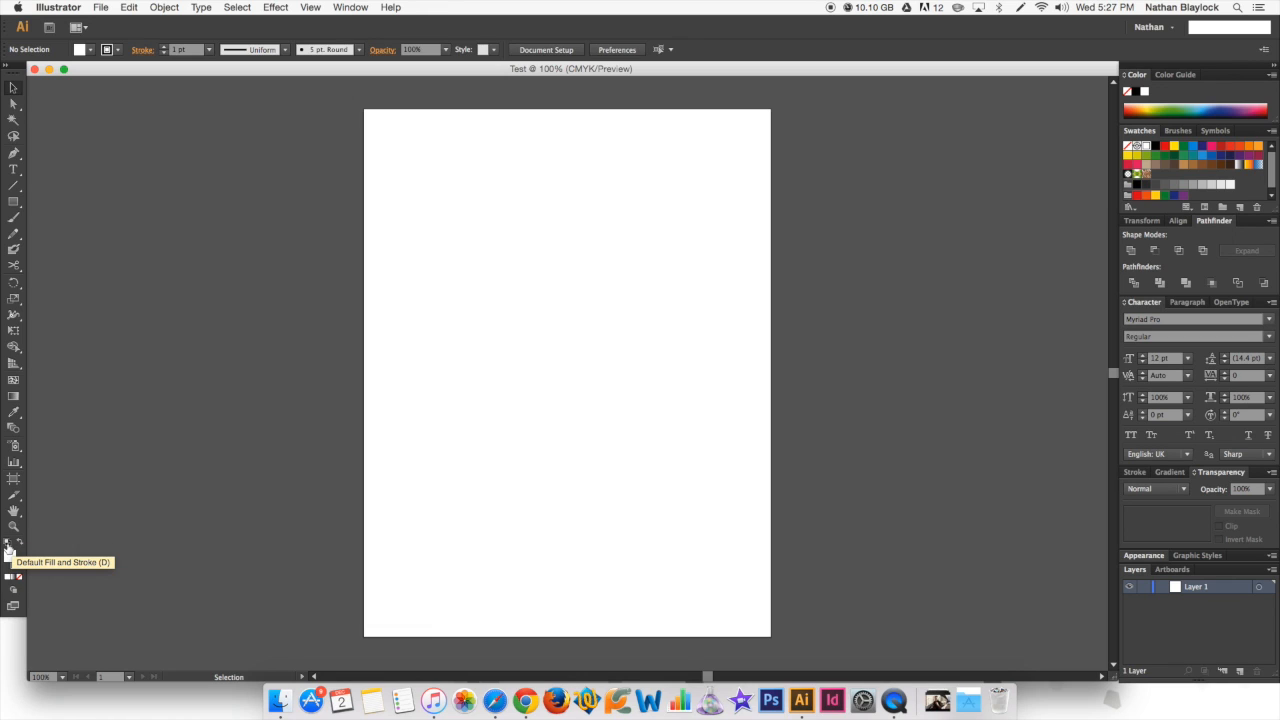
click(8, 546)
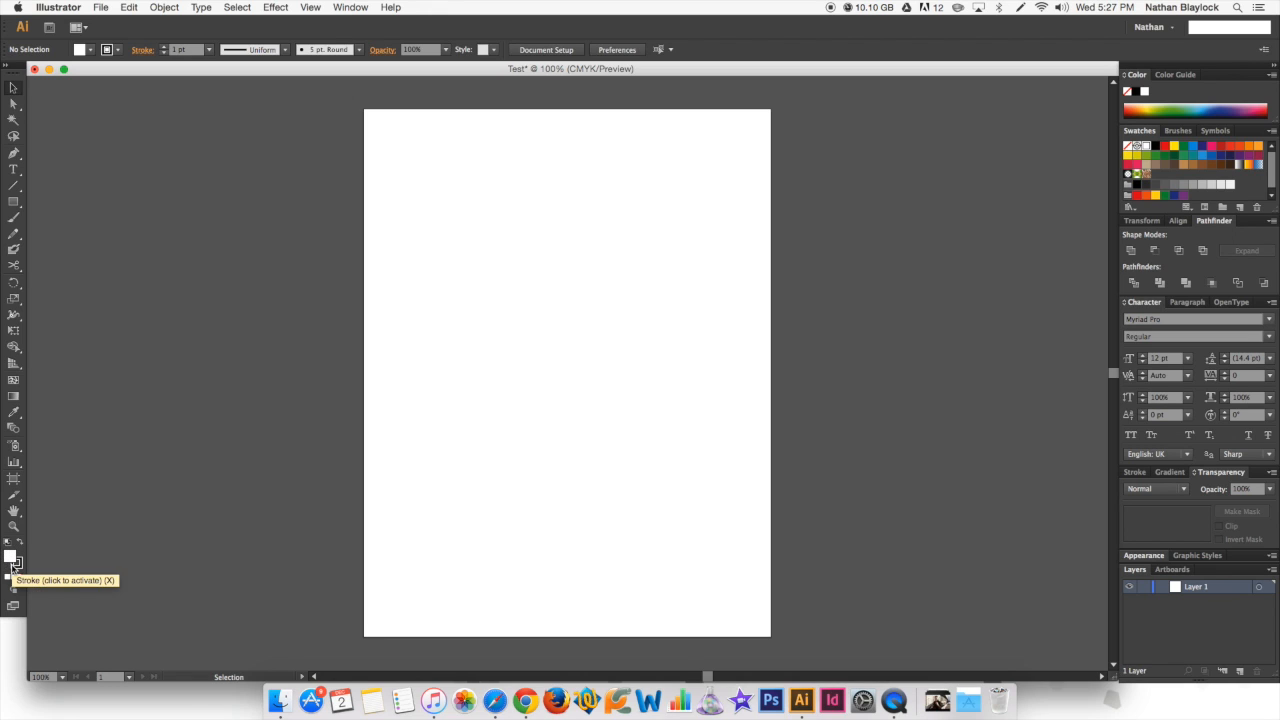
click(15, 203)
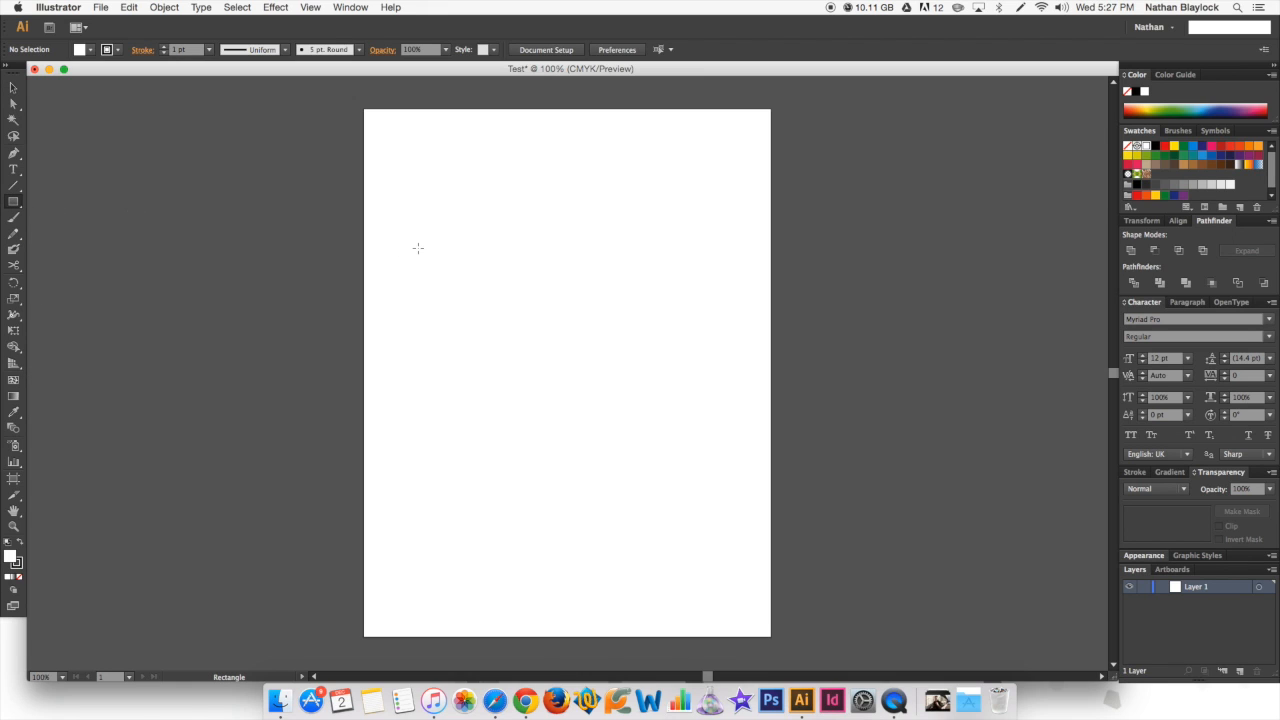
Draw a rectangle in the upper artboard, select it and bring up its fill colour picker
drag(418, 242, 670, 384)
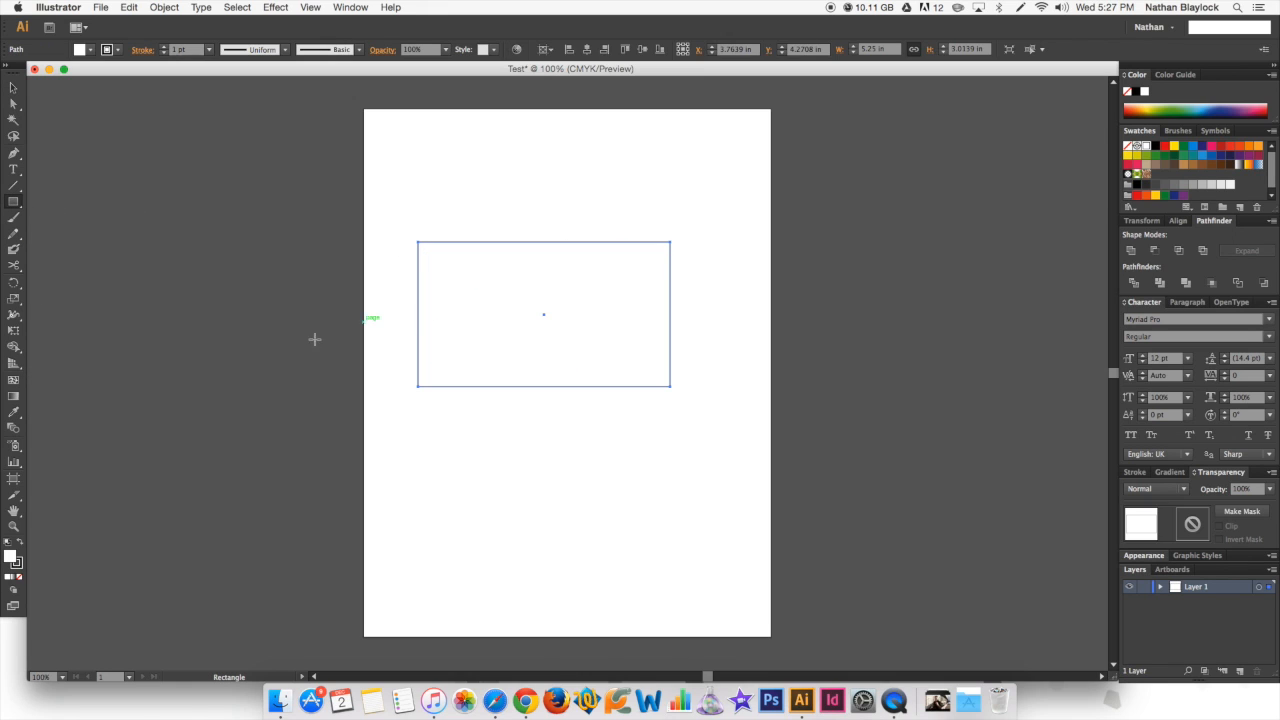
click(16, 88)
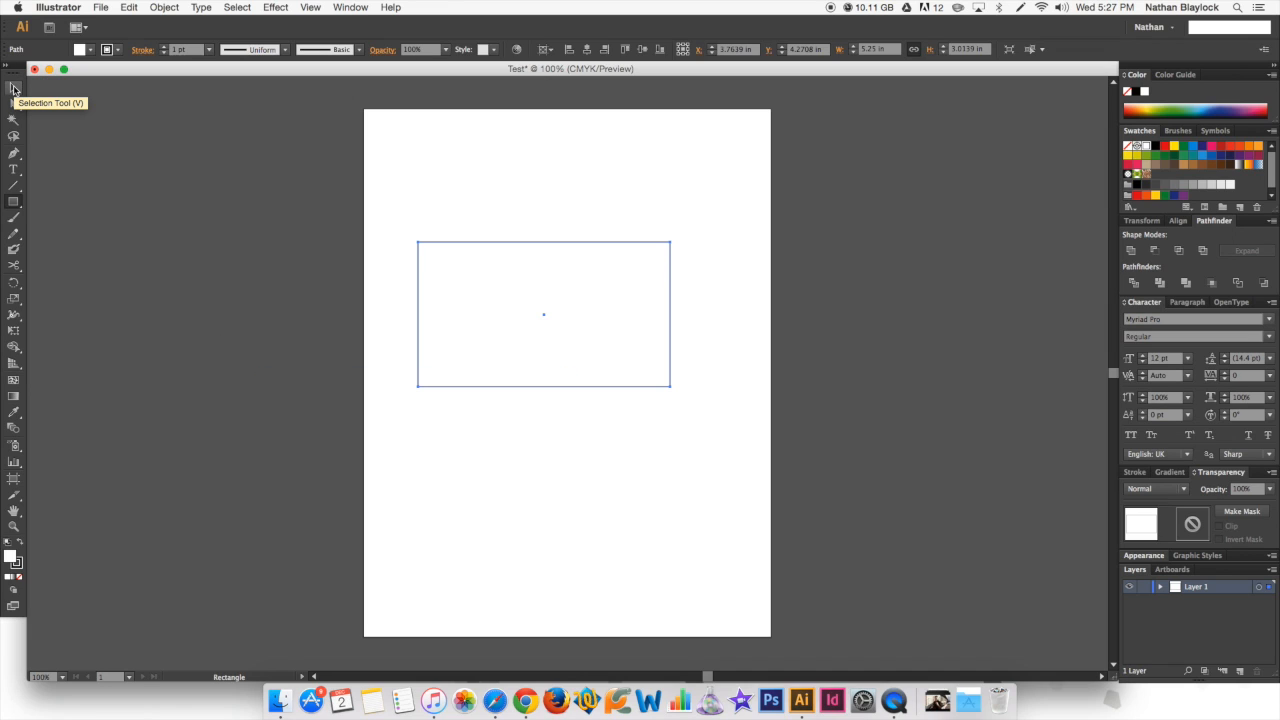
click(14, 90)
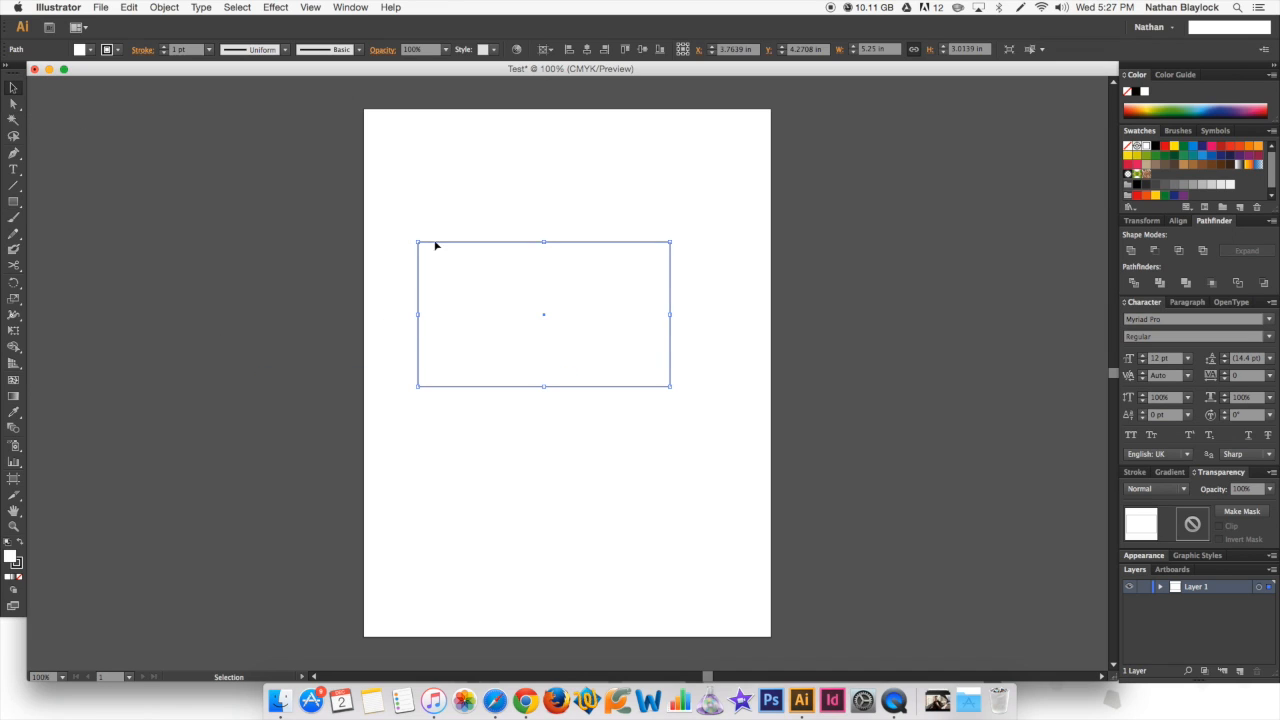
click(441, 207)
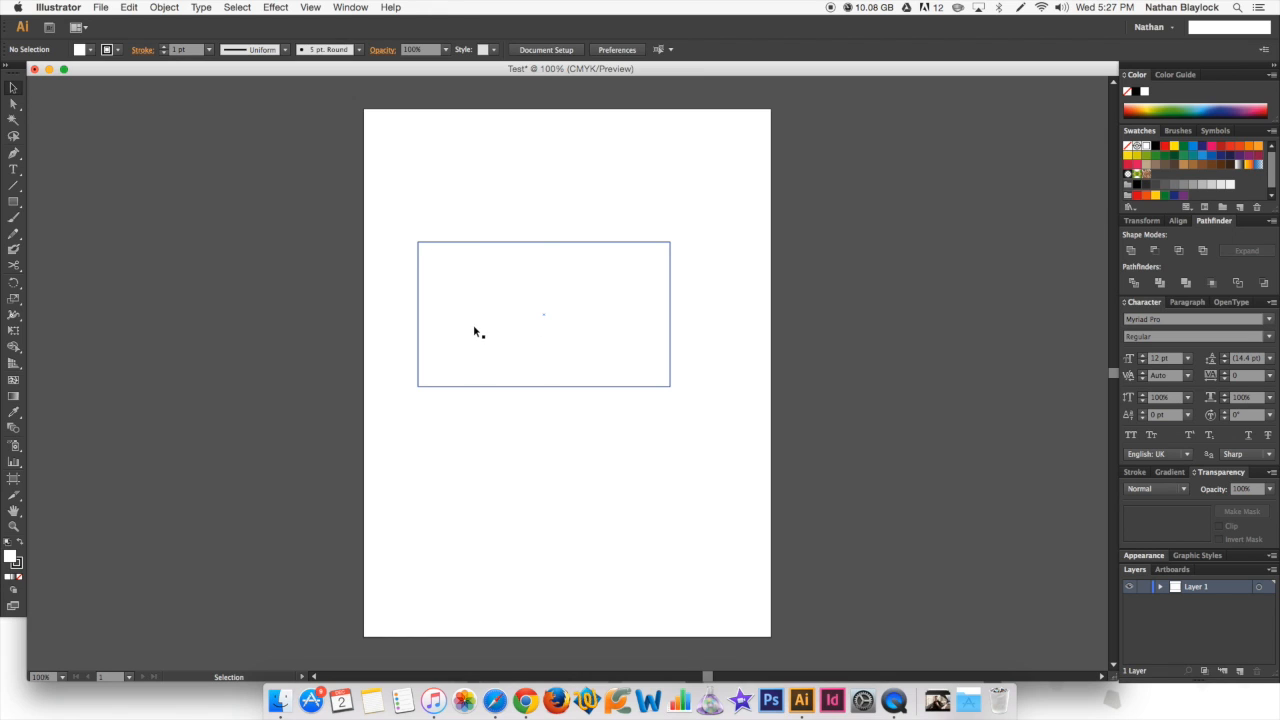
click(456, 291)
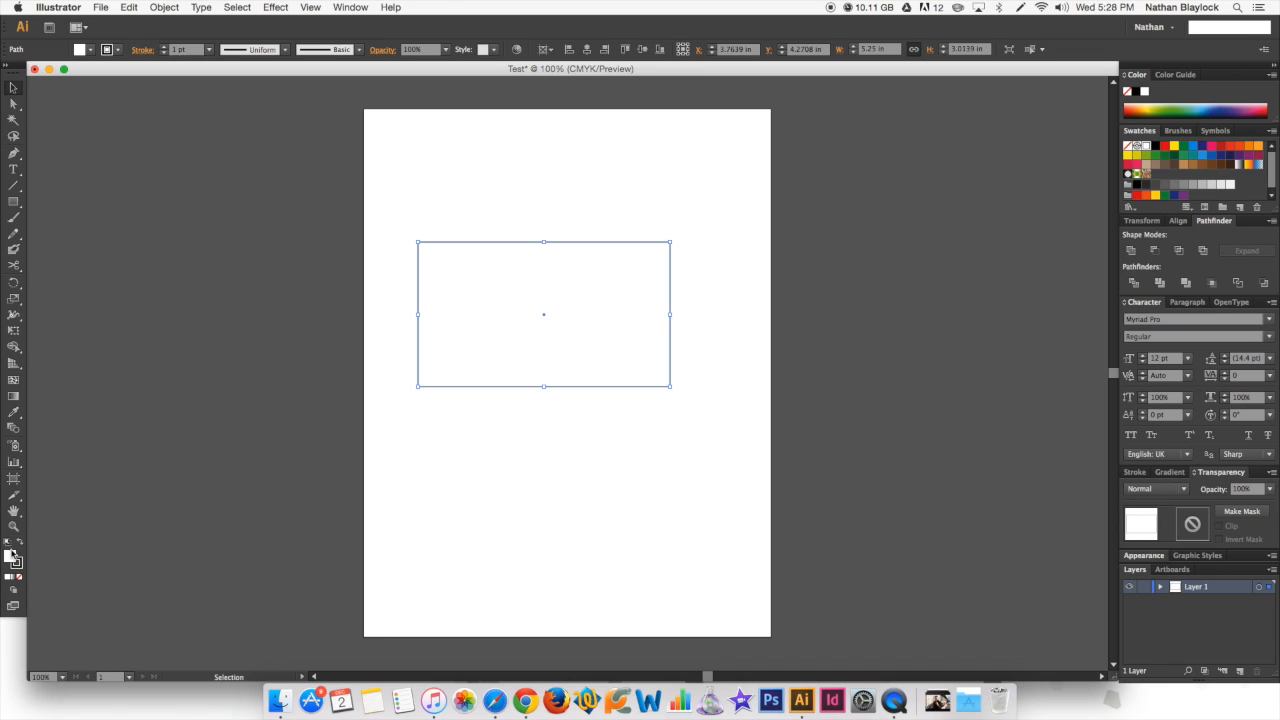
double_click(12, 558)
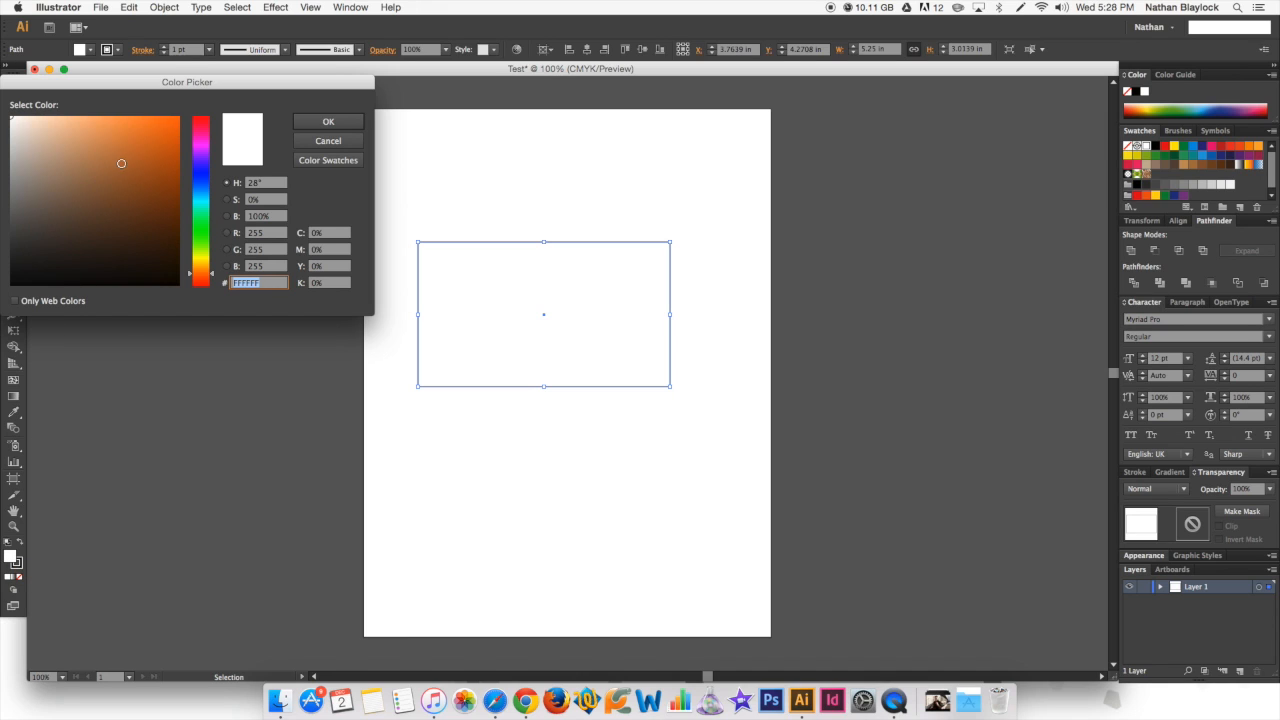
Set the rectangle's fill to a light purple (CC79D8) in the Color Picker
drag(132, 150, 170, 158)
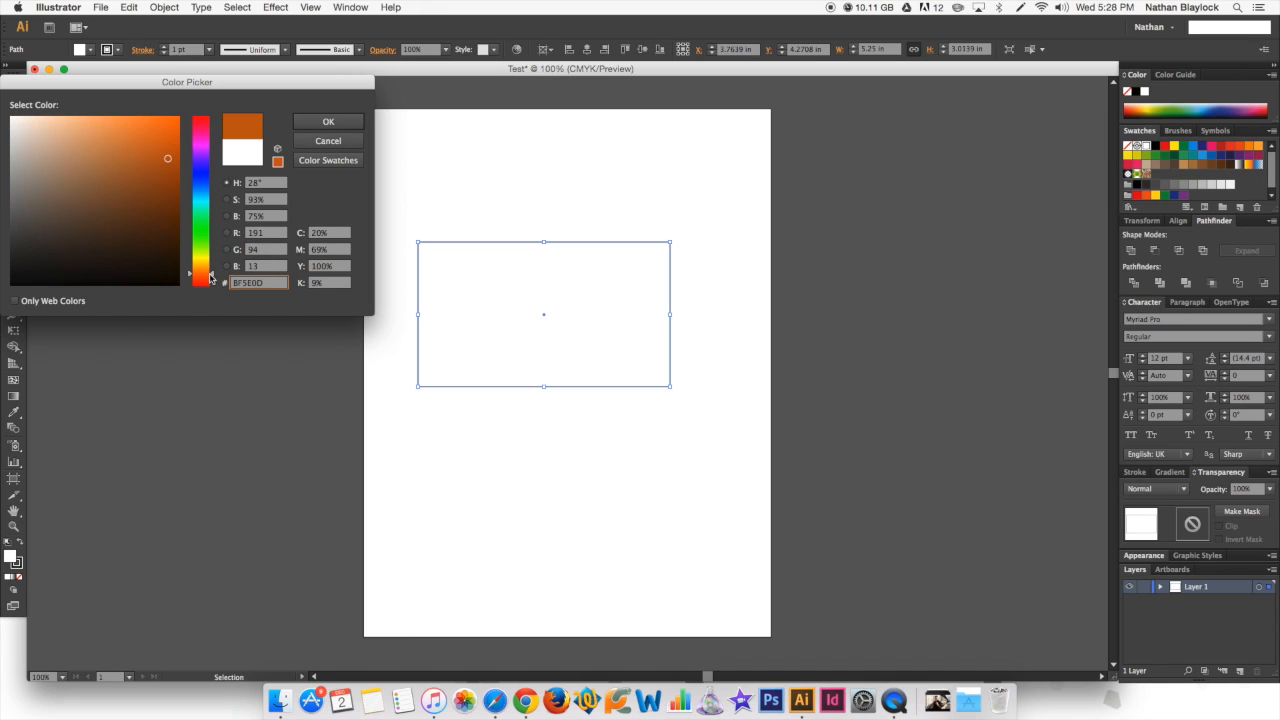
drag(210, 278, 201, 148)
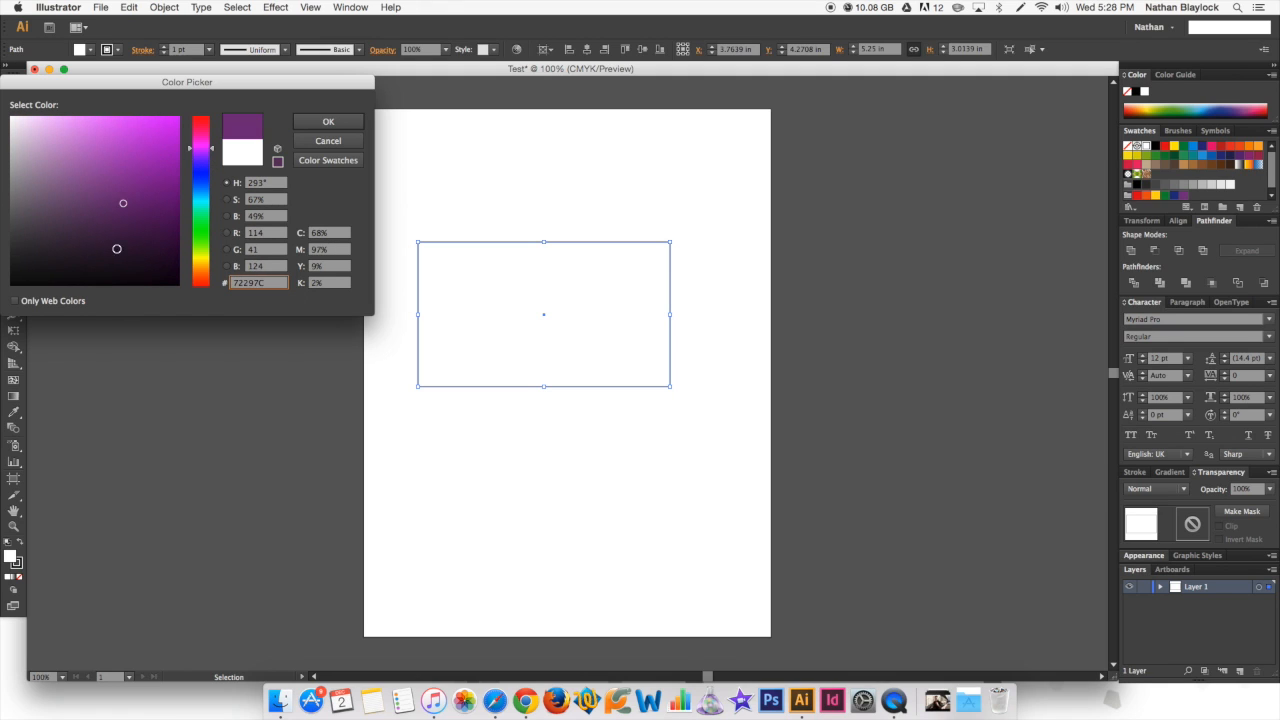
drag(125, 203, 108, 224)
drag(85, 172, 84, 141)
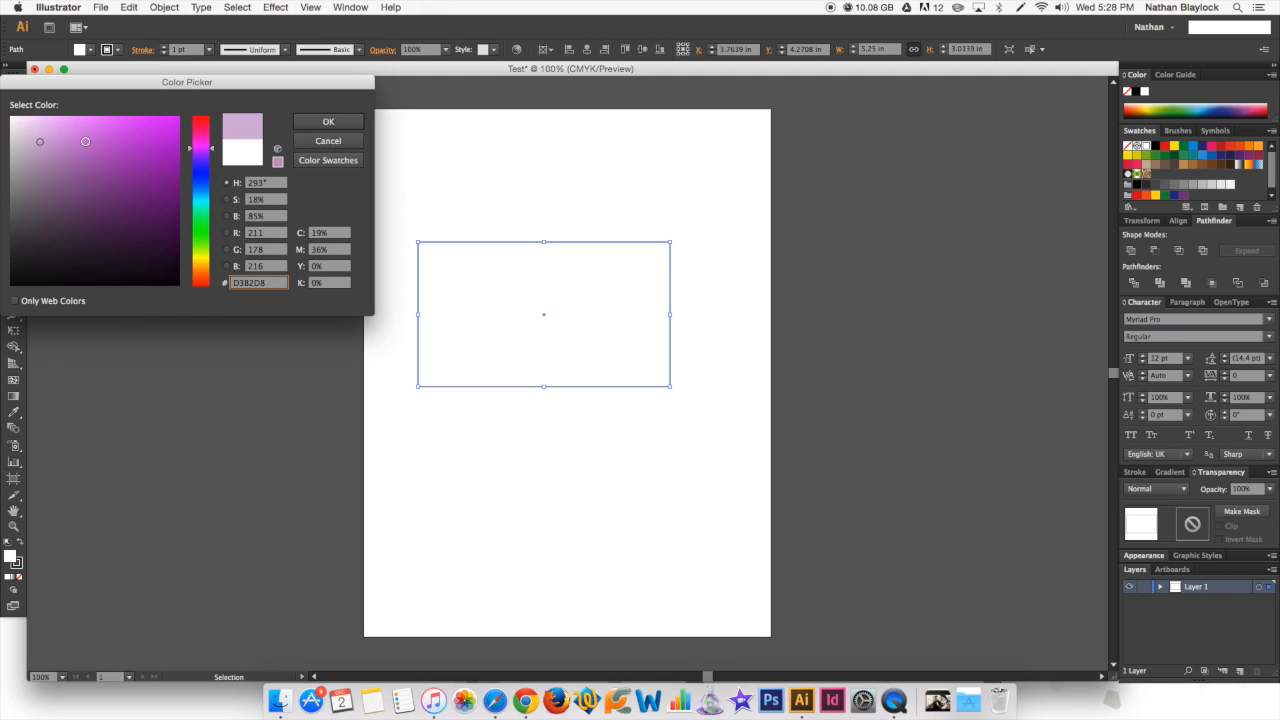
click(323, 126)
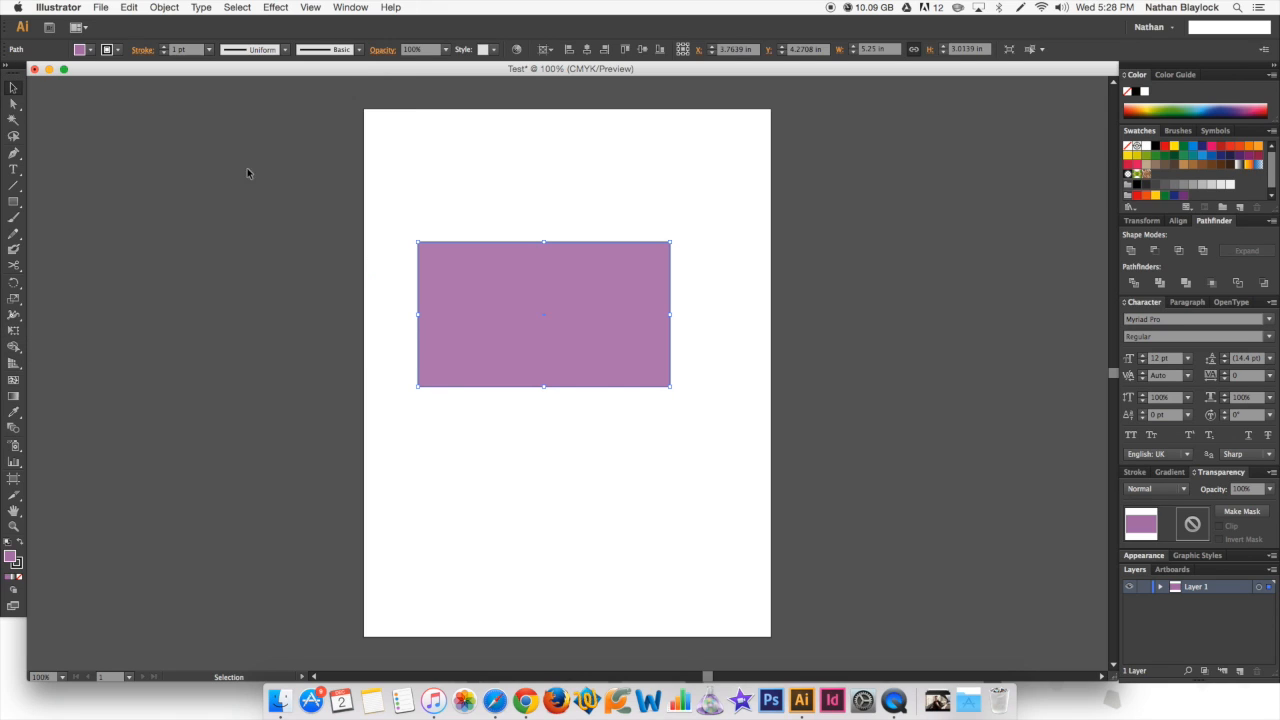
click(375, 140)
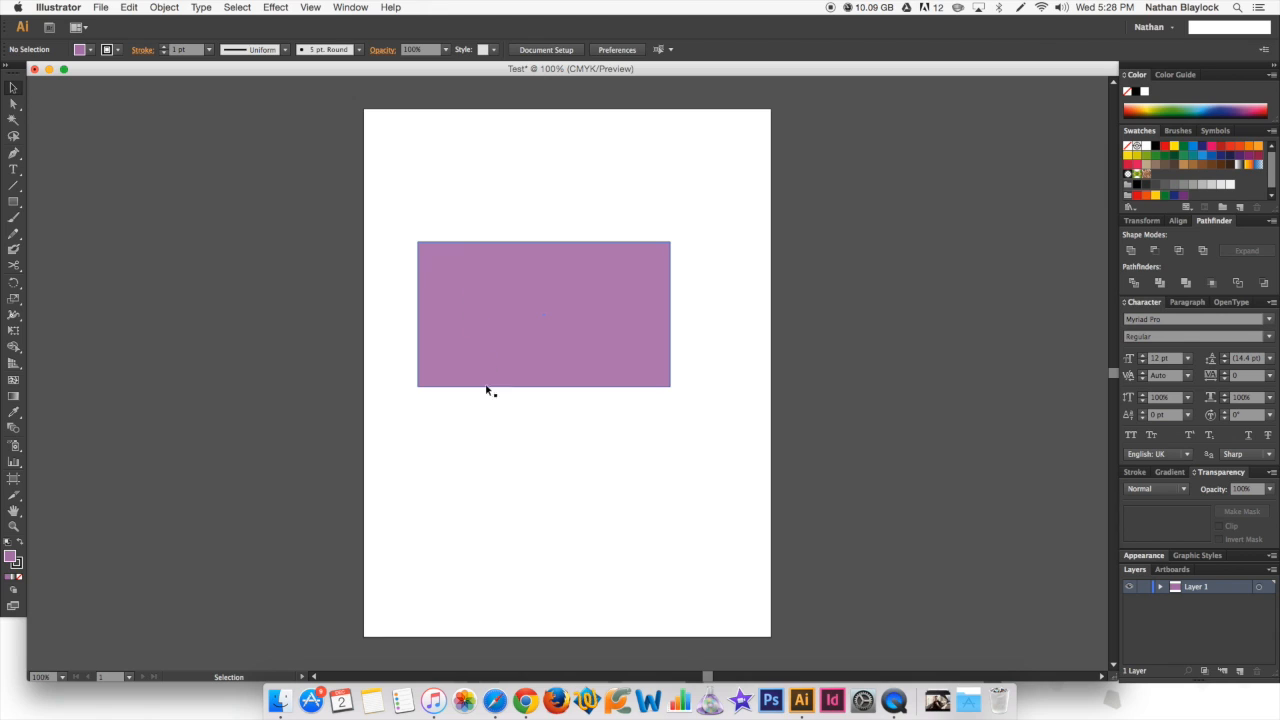
click(427, 335)
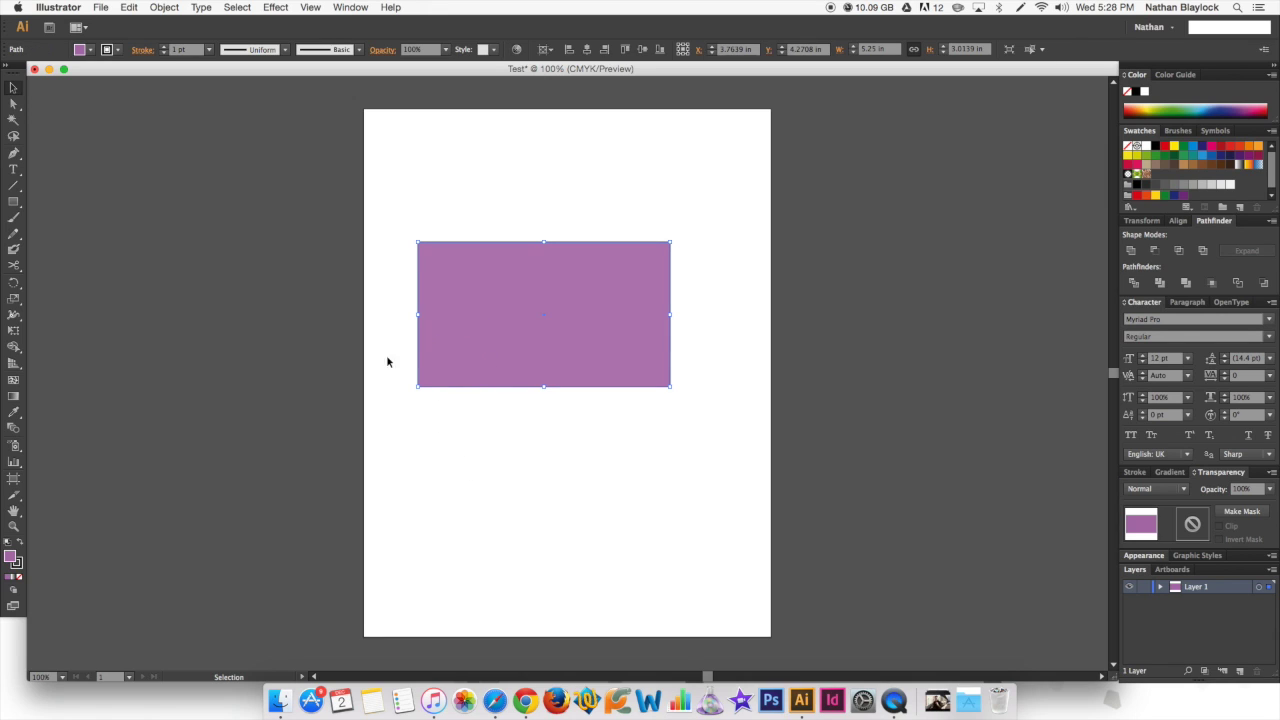
Change the rectangle's stroke colour to yellow
click(18, 563)
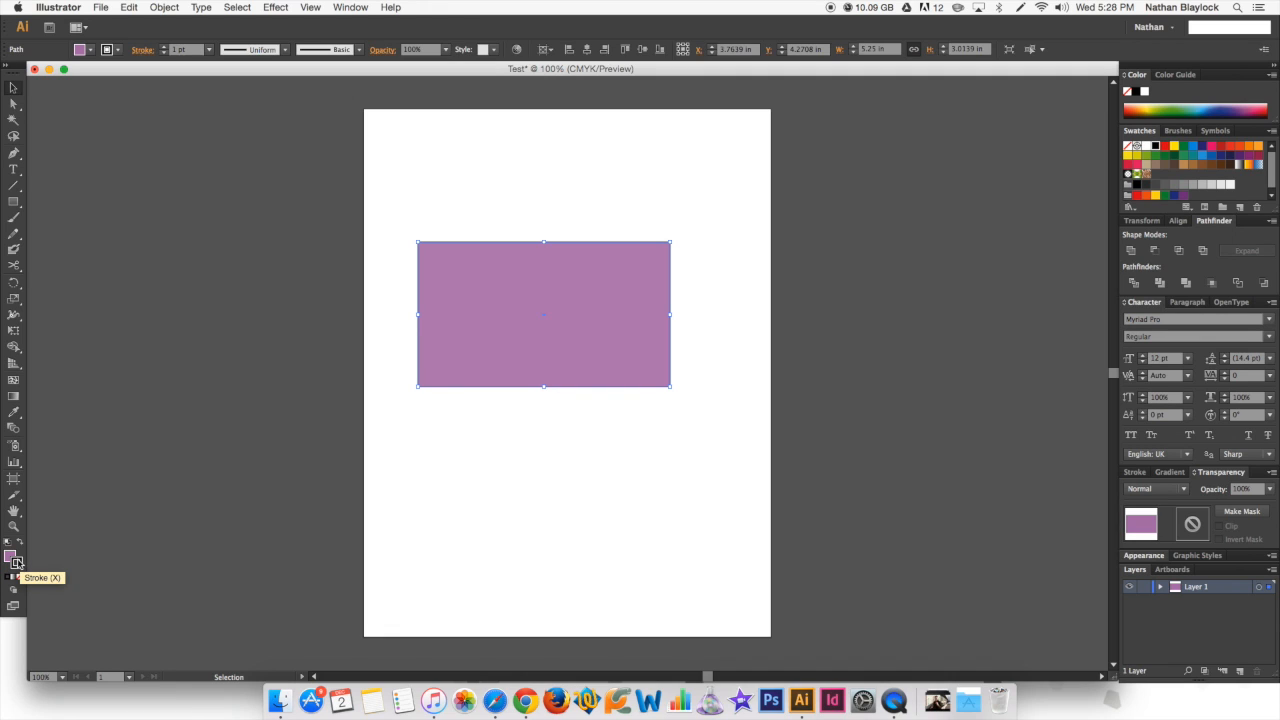
double_click(18, 563)
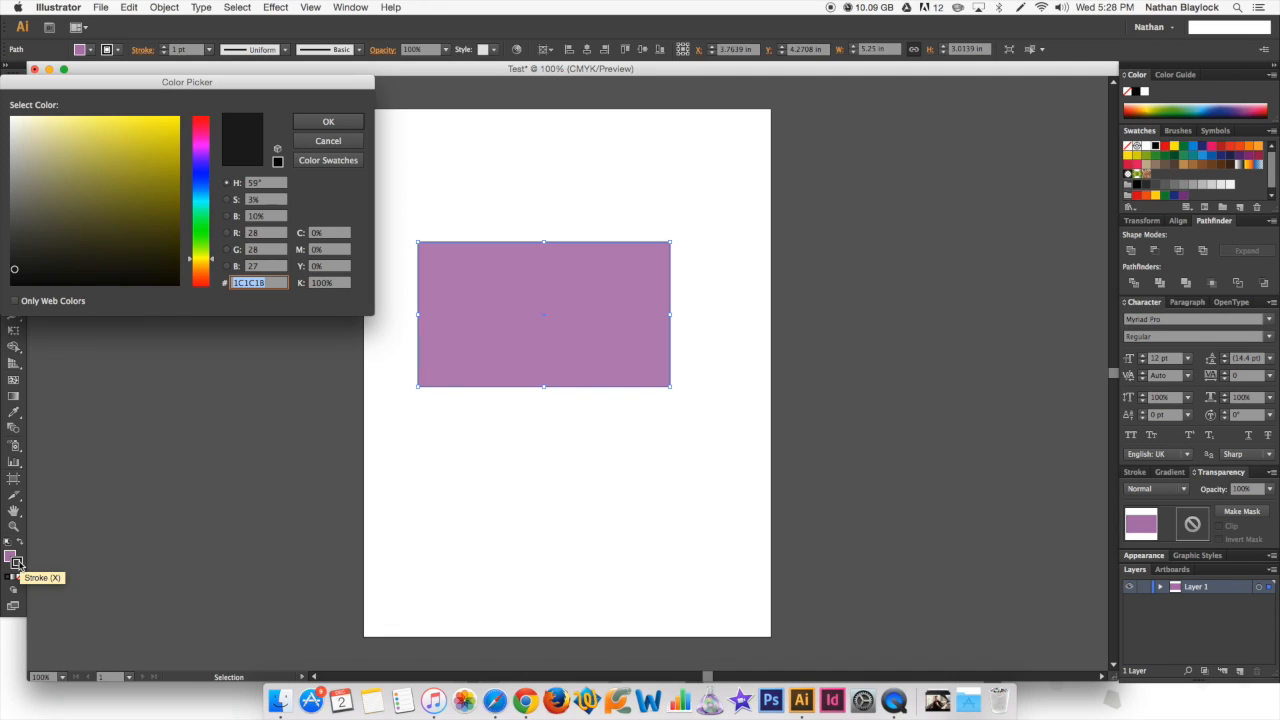
click(139, 133)
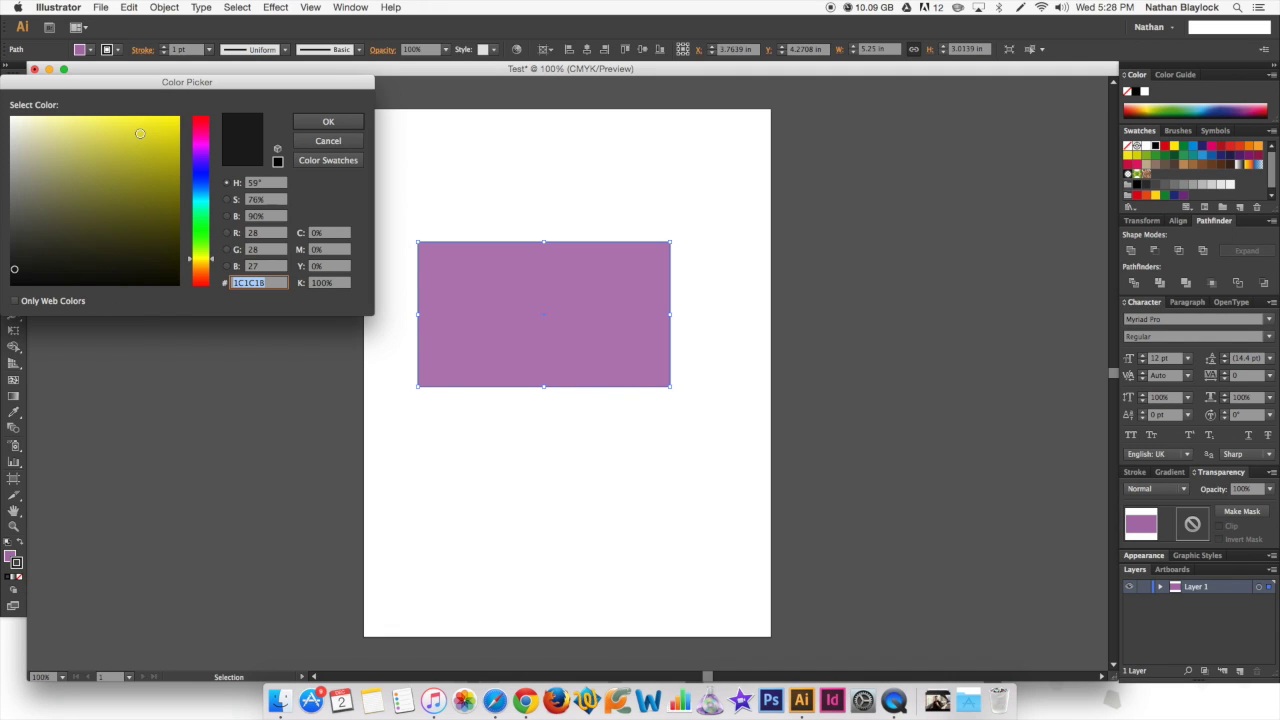
click(307, 123)
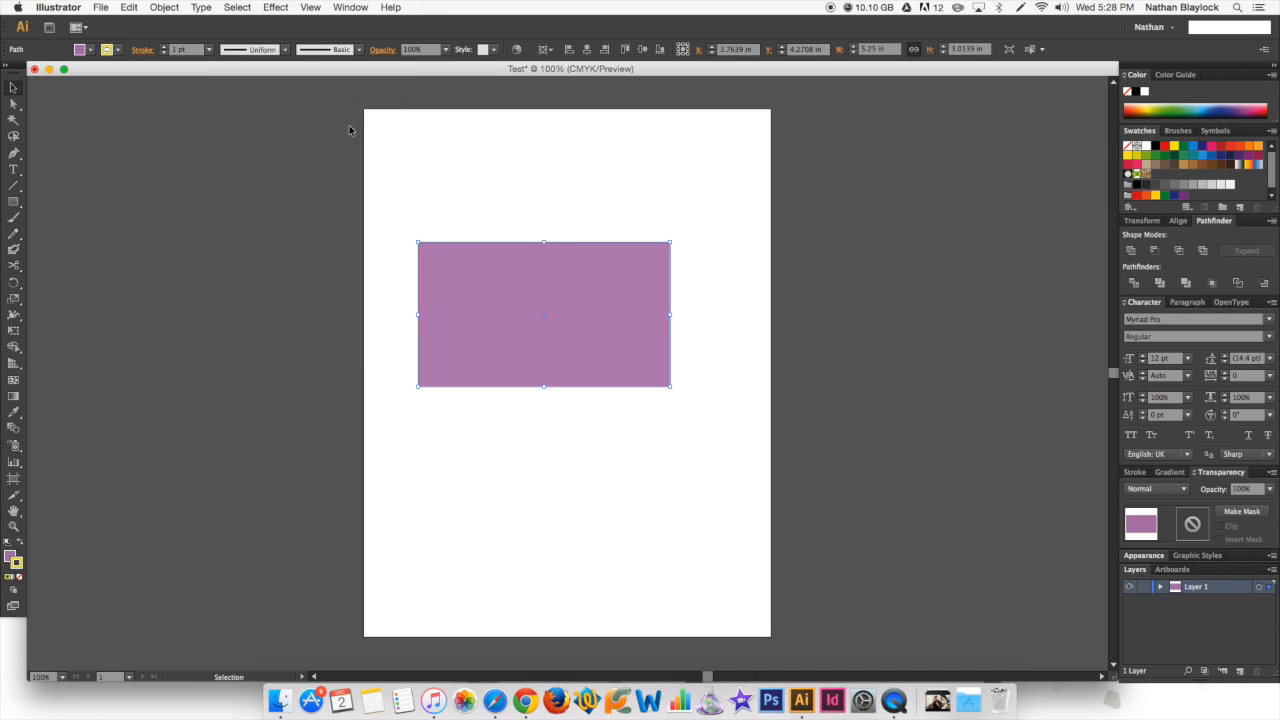
click(449, 179)
Raise the yellow stroke weight to 7 pt
click(506, 250)
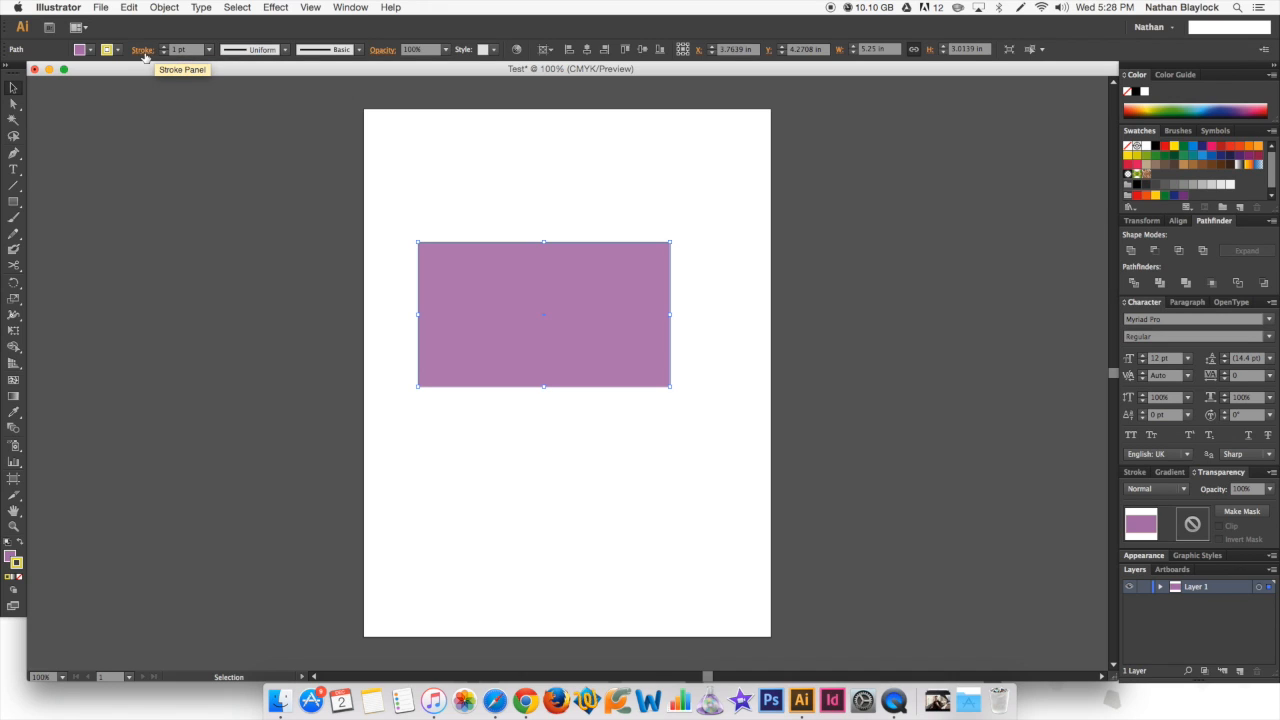
click(166, 46)
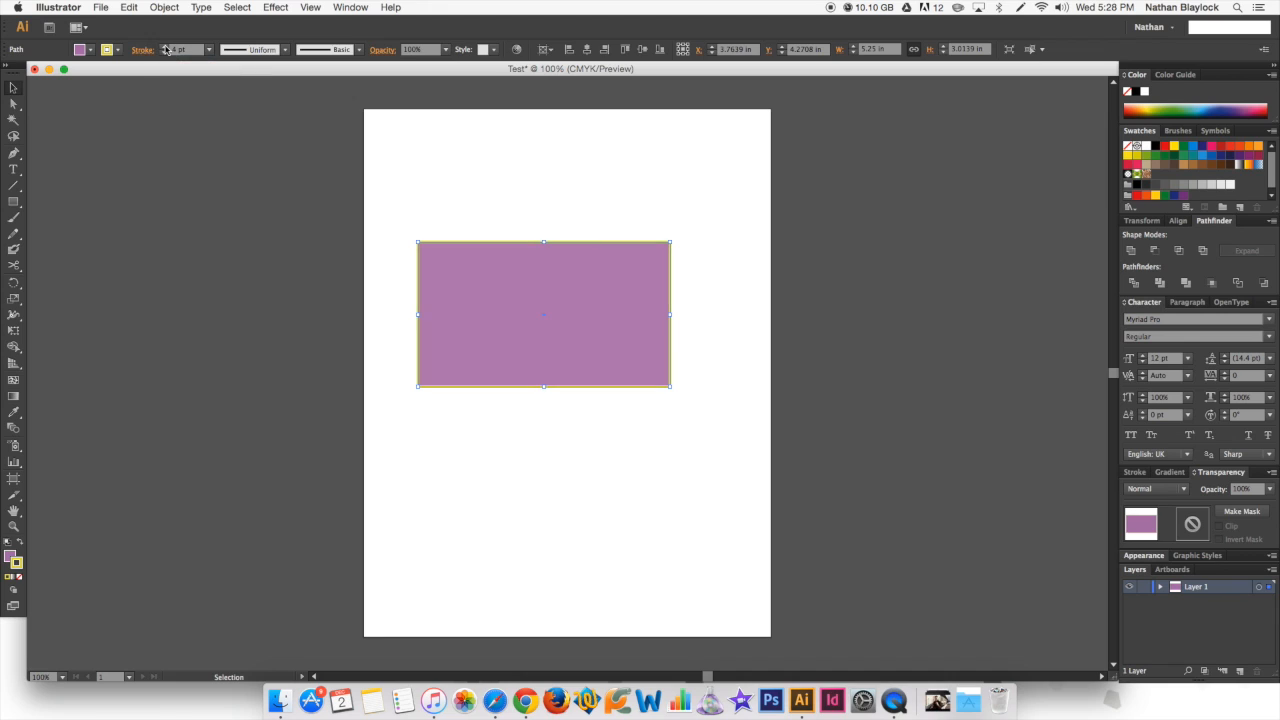
click(166, 46)
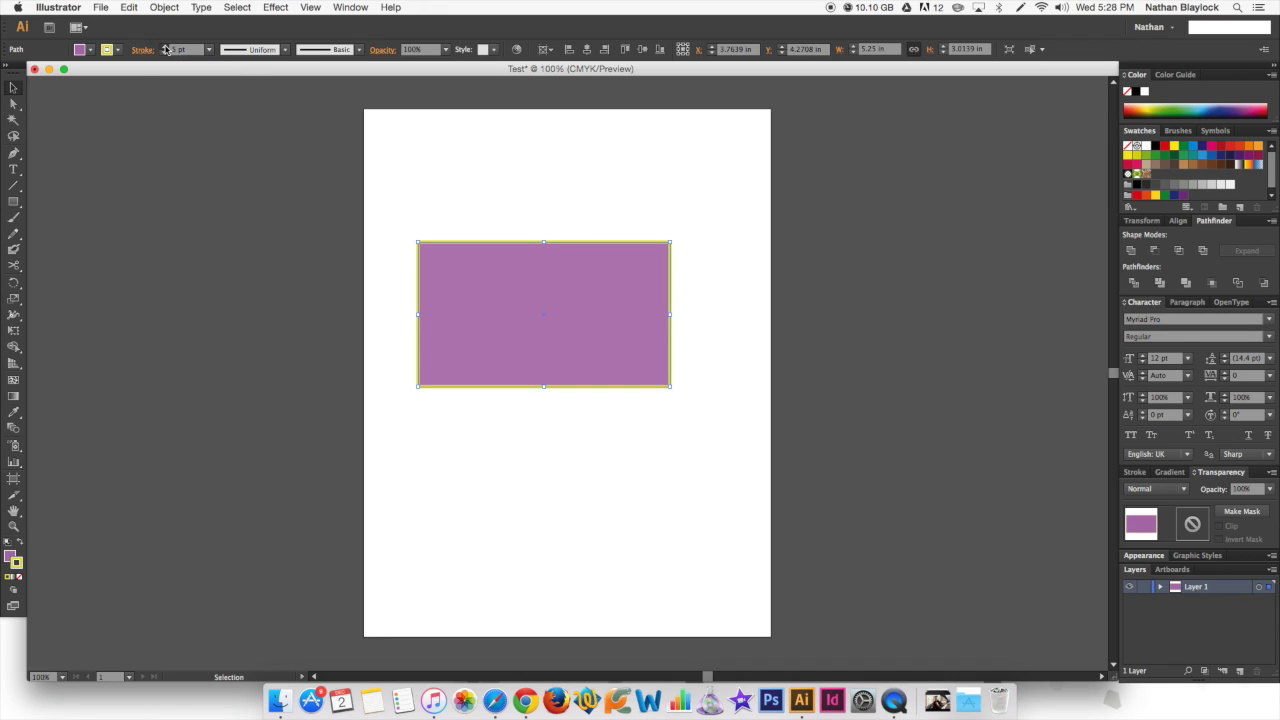
click(392, 174)
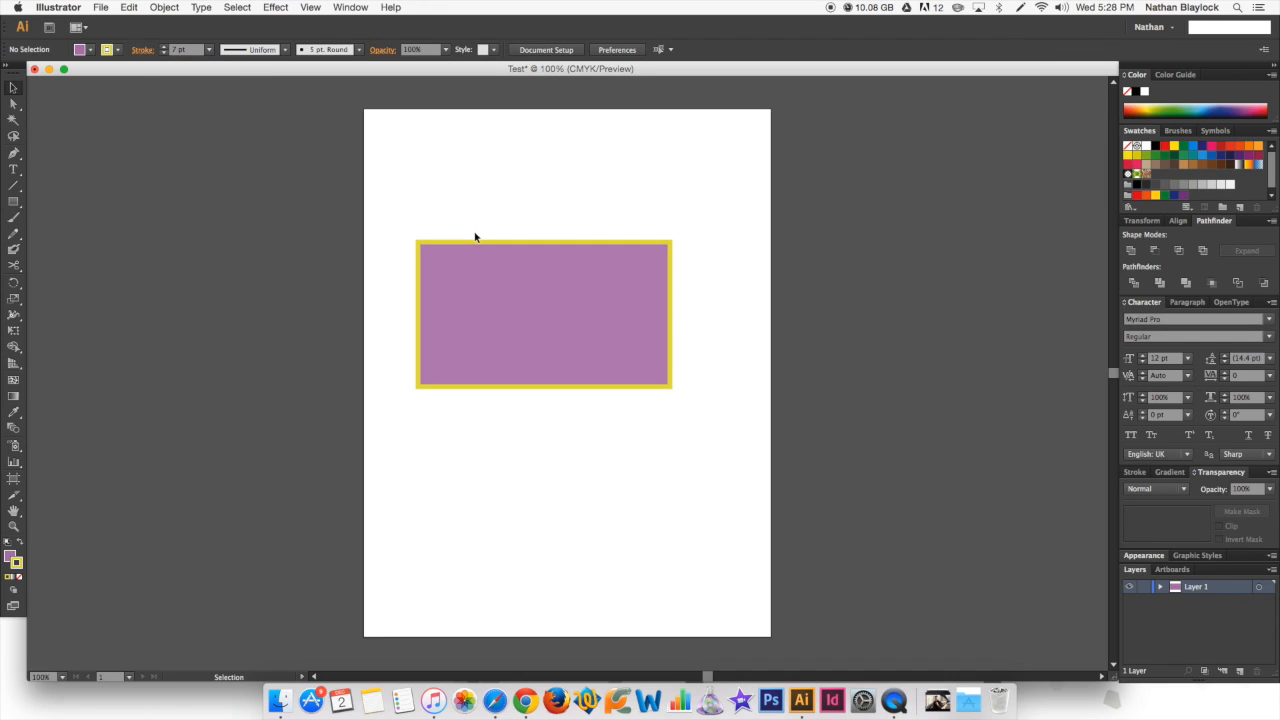
Drag the rectangle up toward the top of the artboard
mouse_move(487, 274)
mouse_down()
mouse_move(467, 203)
mouse_move(585, 200)
mouse_move(531, 233)
mouse_move(519, 214)
mouse_up()
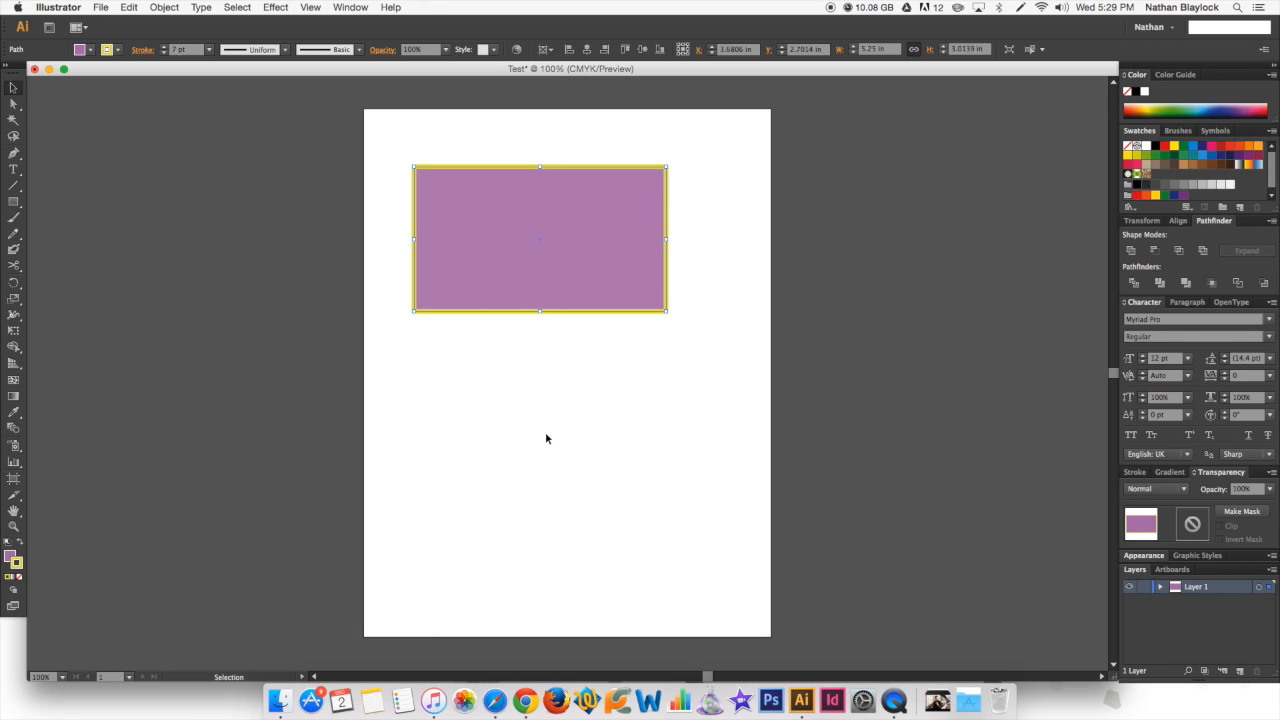
Save the document as Test.ai in Illustrator format in the Final Pen Tool folder
click(100, 7)
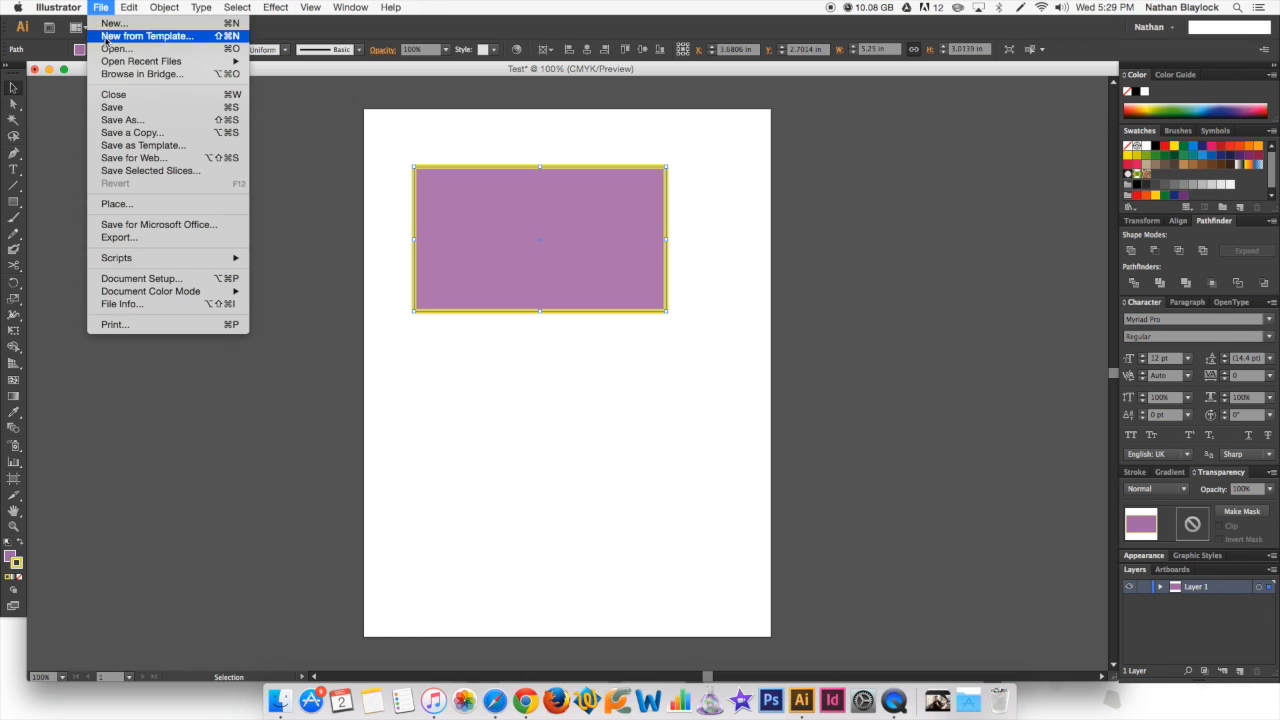
click(112, 107)
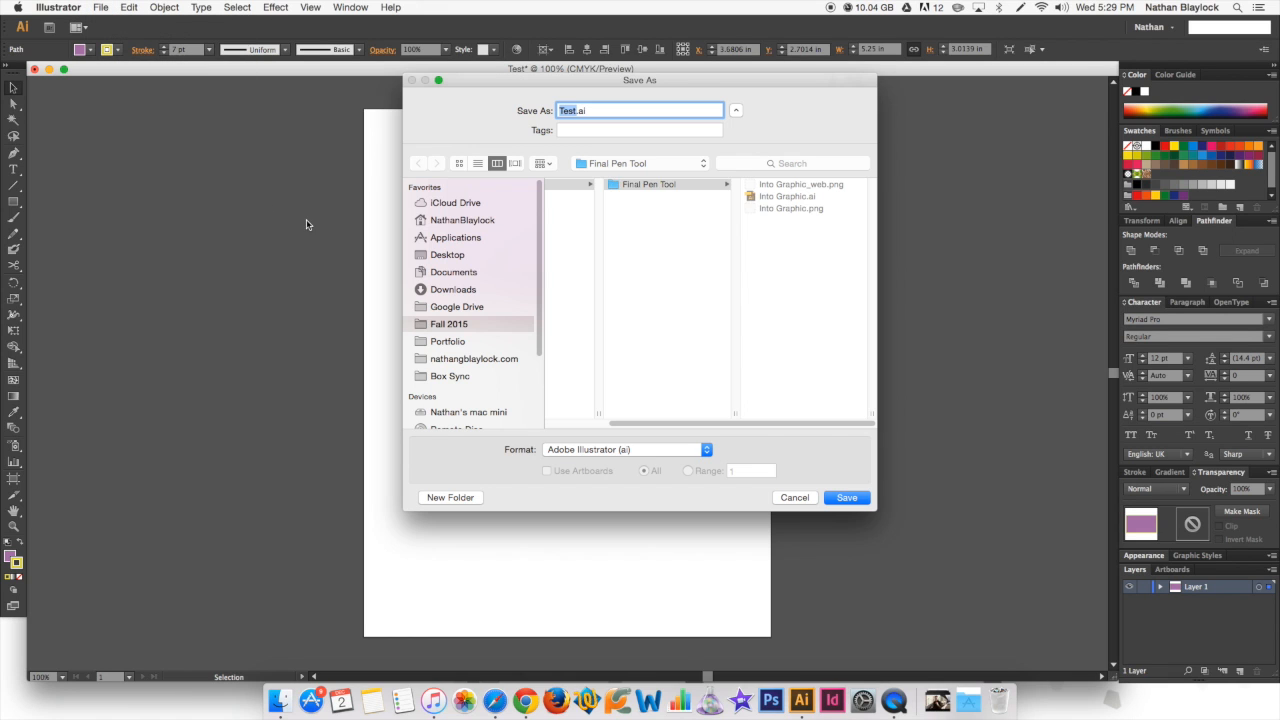
click(590, 110)
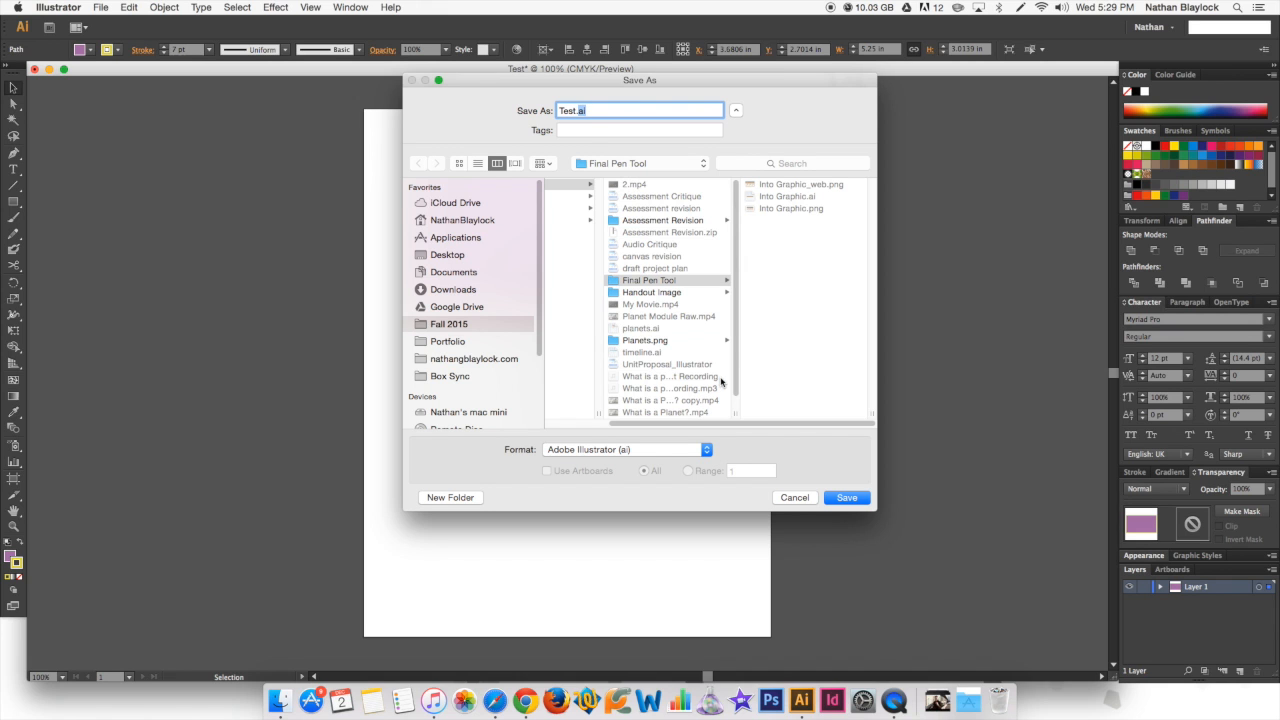
click(794, 497)
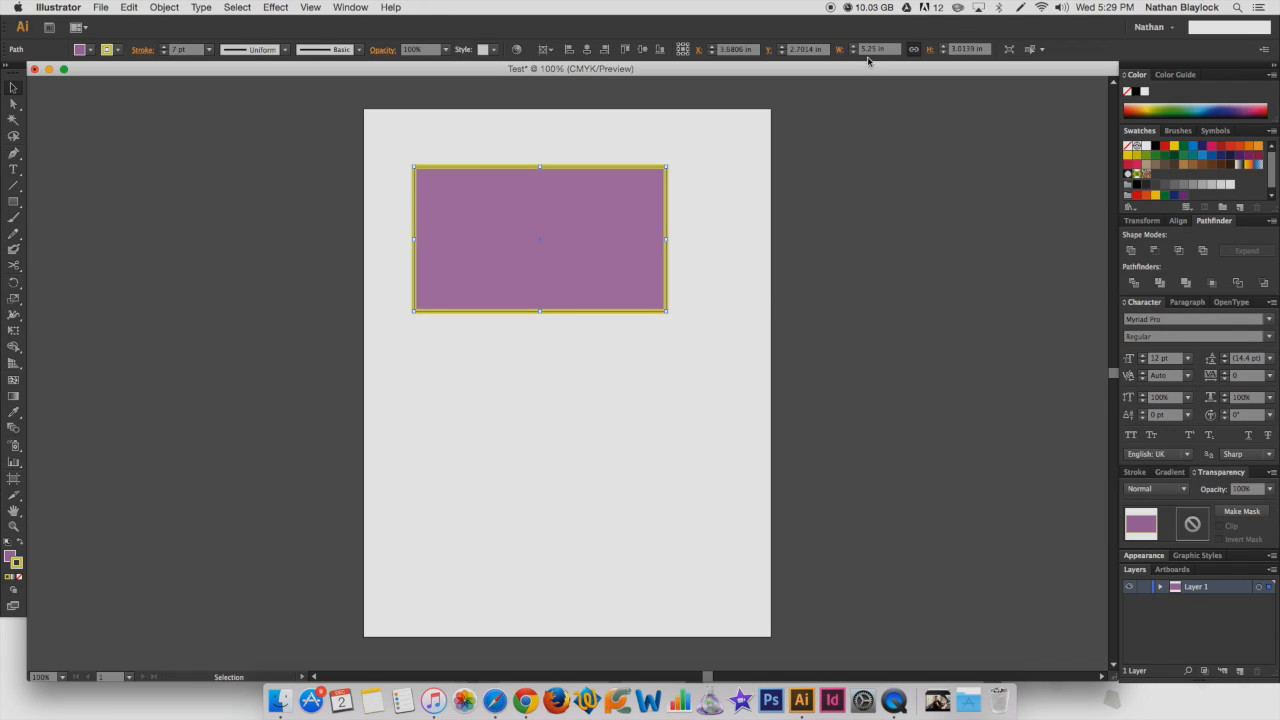